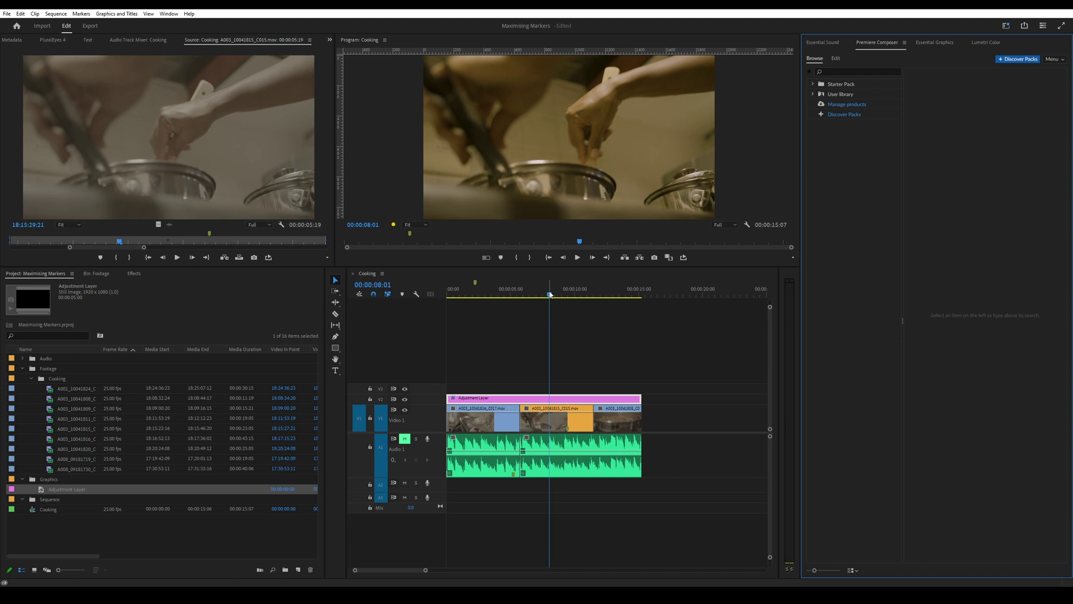
Scrub back to about five seconds and browse the Mister Horse website
mouse_move(550, 295)
mouse_down()
mouse_move(518, 297)
mouse_move(541, 300)
mouse_up()
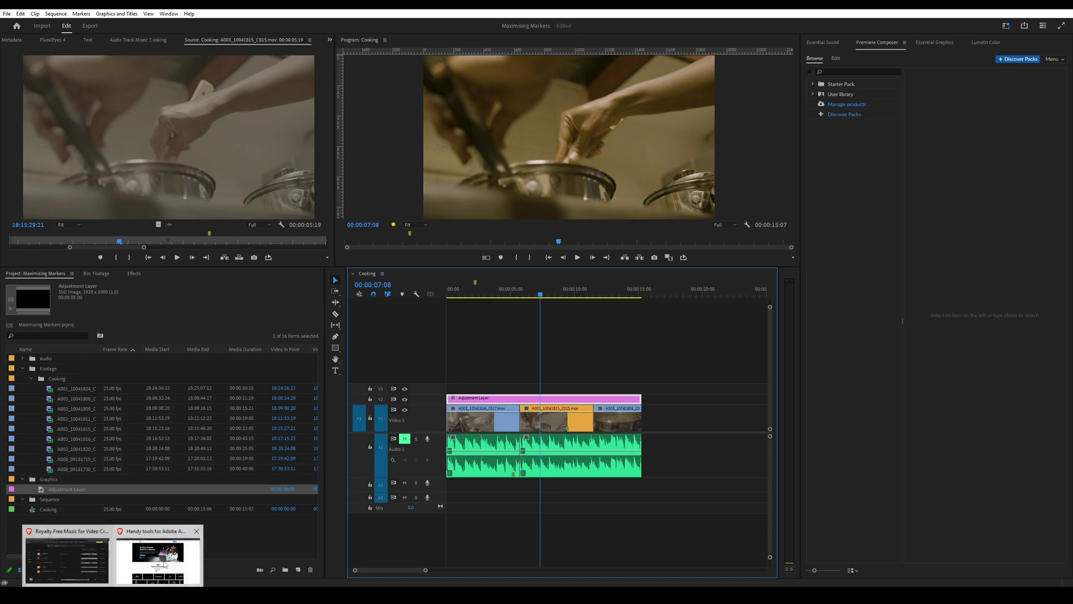
click(158, 551)
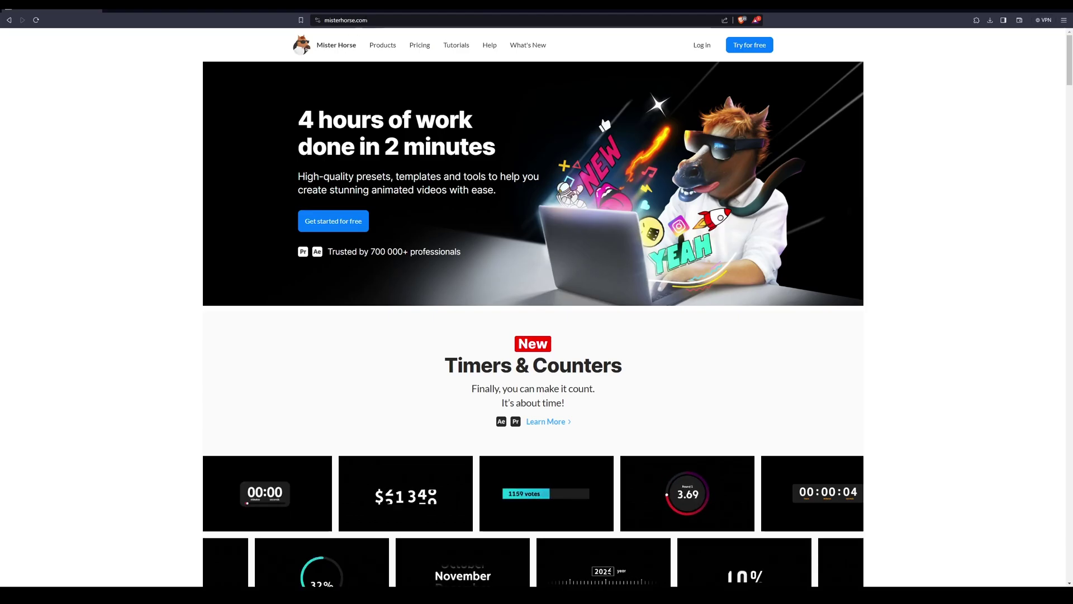
mouse_move(379, 39)
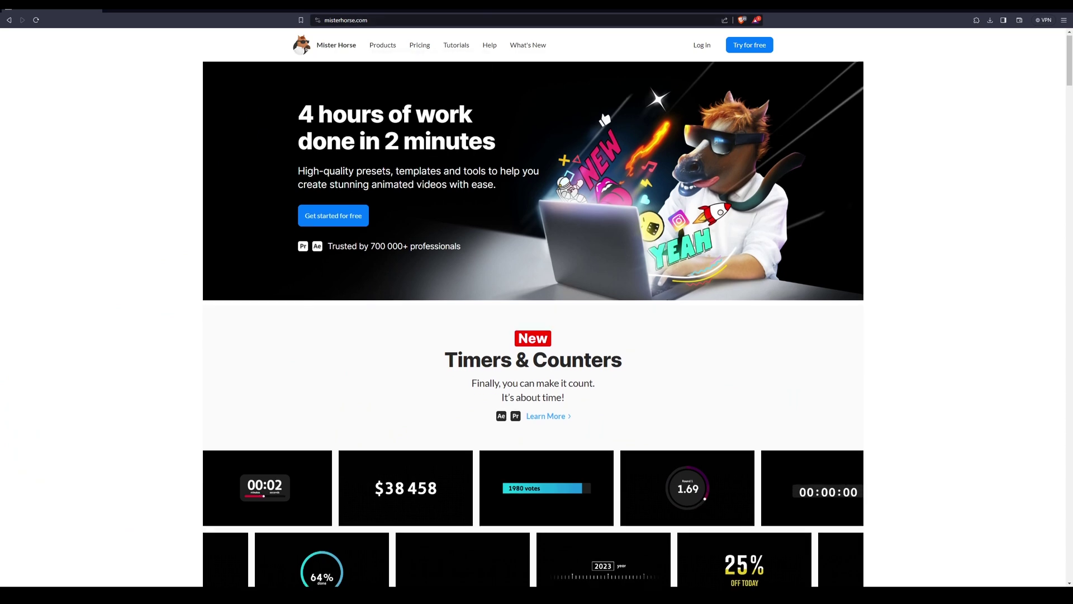
scroll(422, 186, down, 3)
scroll(422, 186, down, 8)
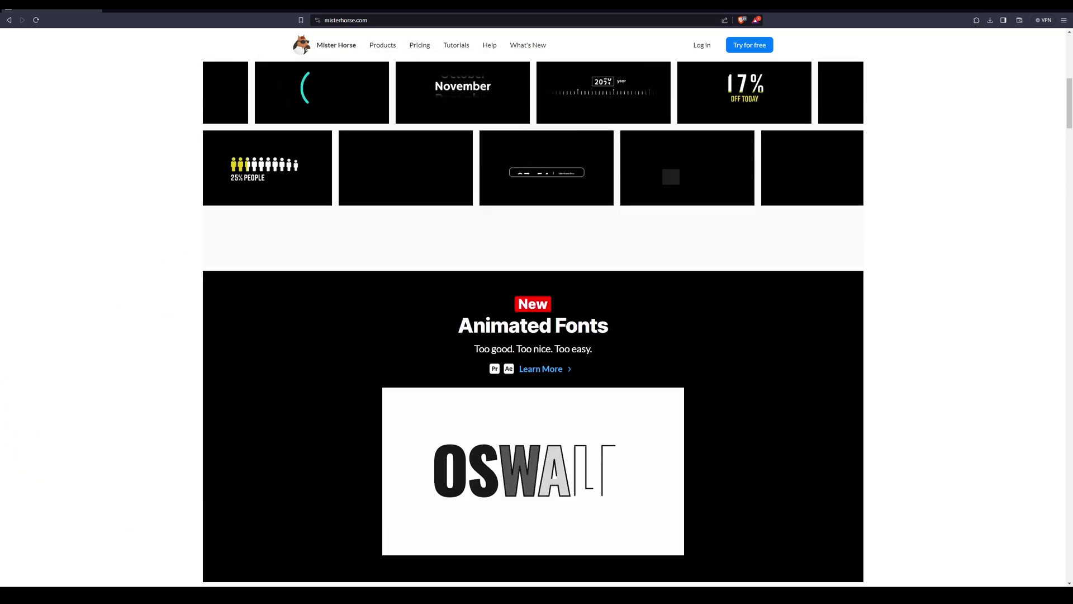
scroll(1041, 125, down, 15)
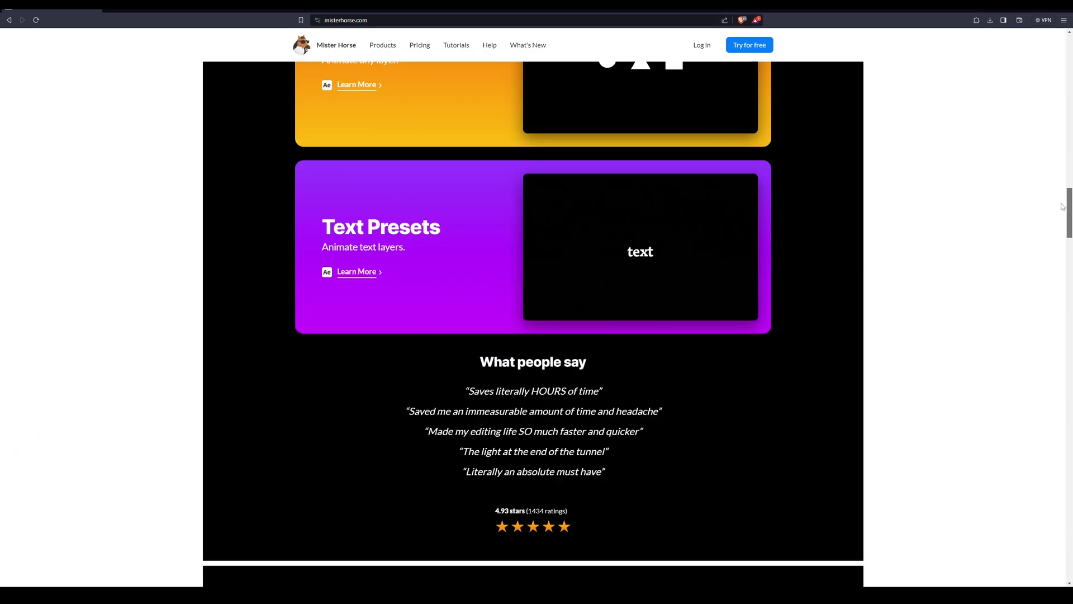
scroll(1046, 307, up, 20)
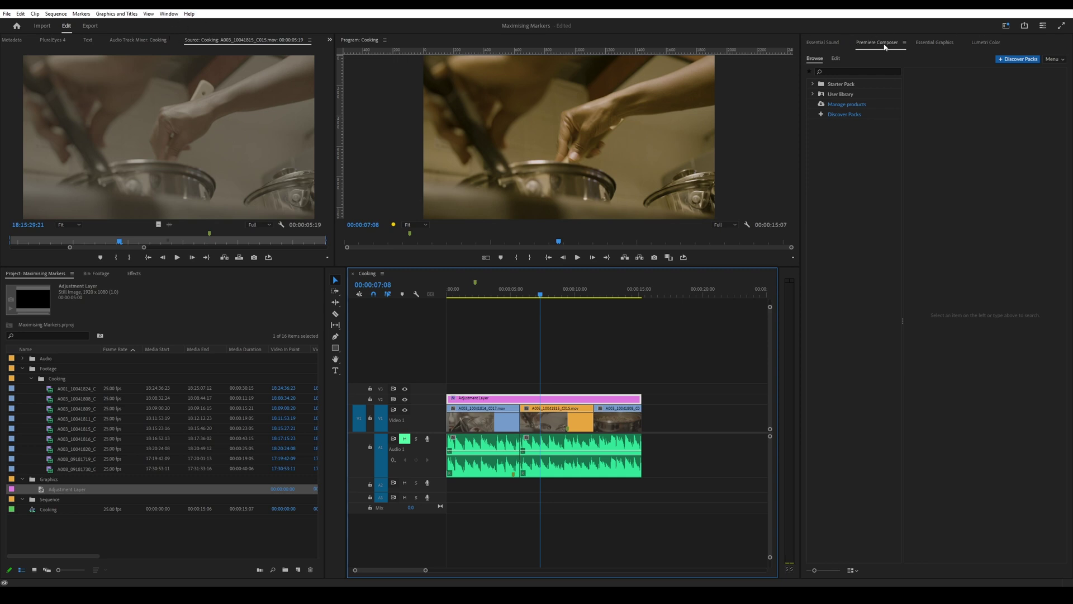
Show the Premiere Composer panel from Window > Extensions, widen it, and expand Starter Pack
click(169, 13)
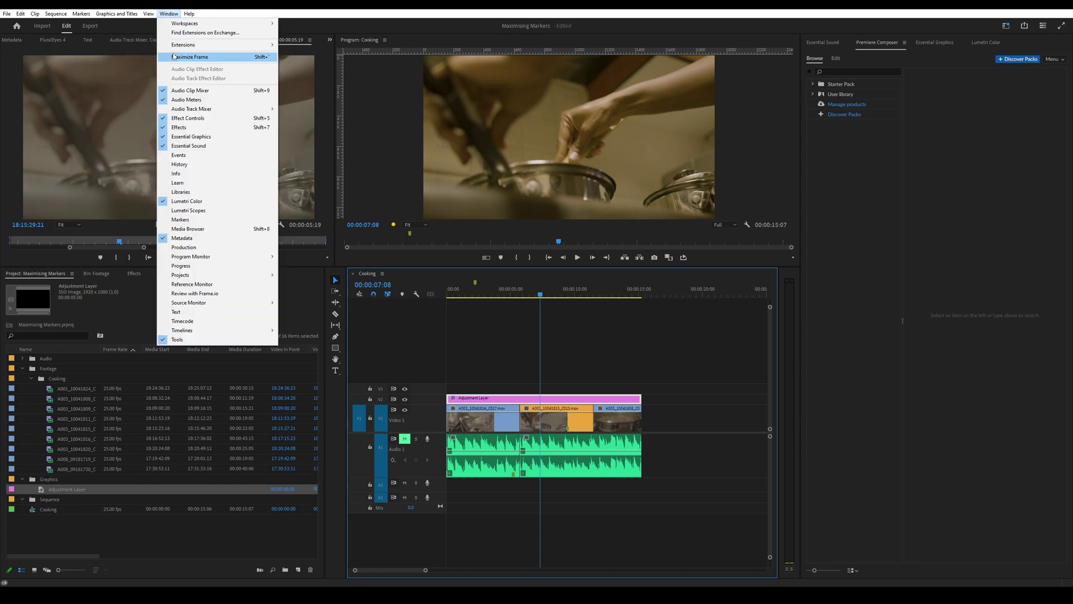
mouse_move(232, 46)
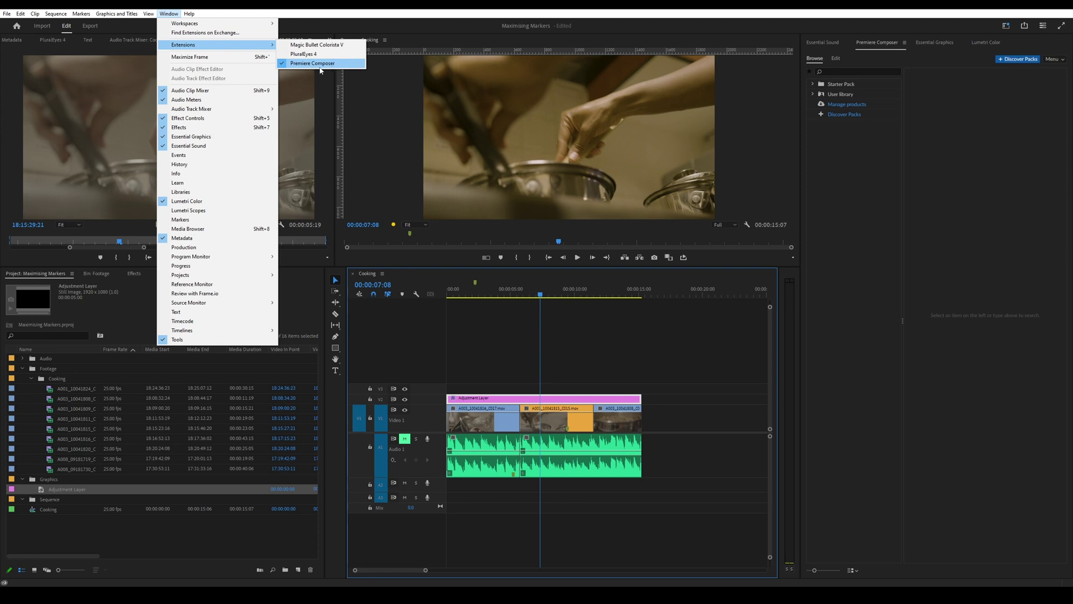
click(889, 45)
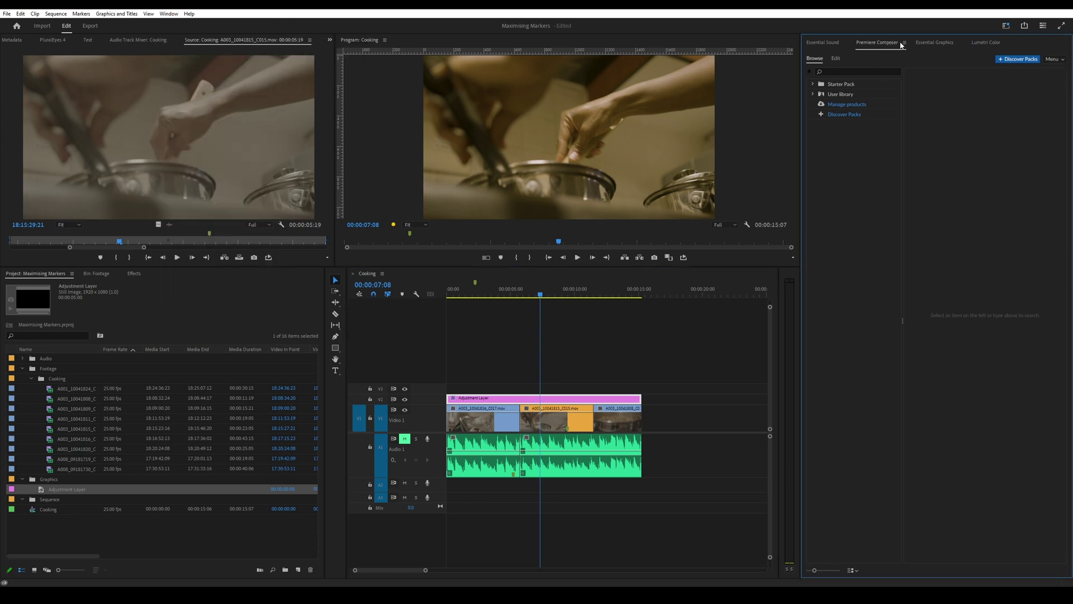
drag(804, 71, 792, 70)
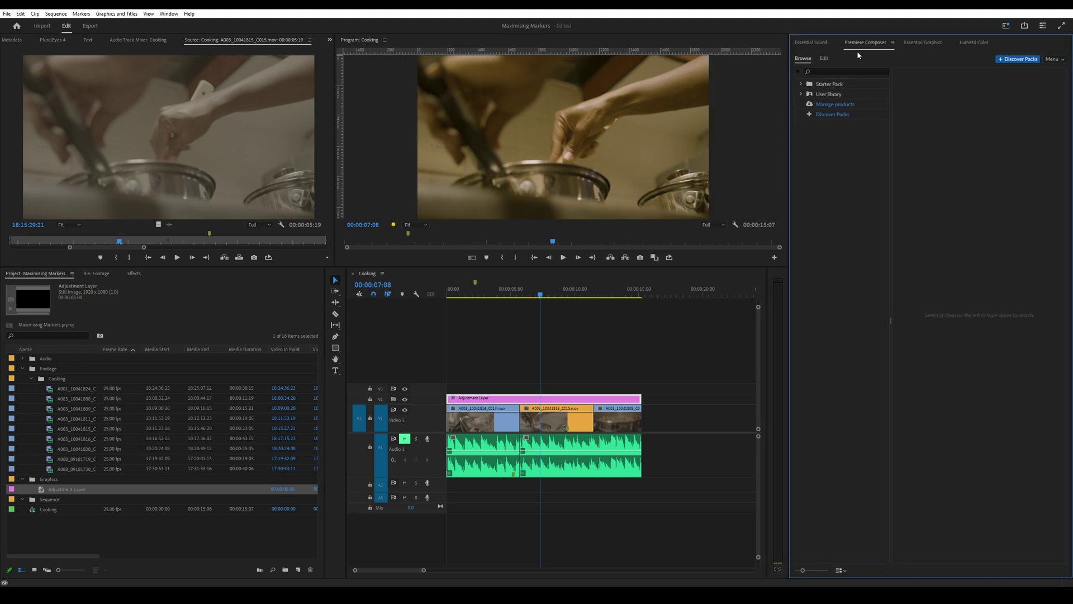
click(814, 85)
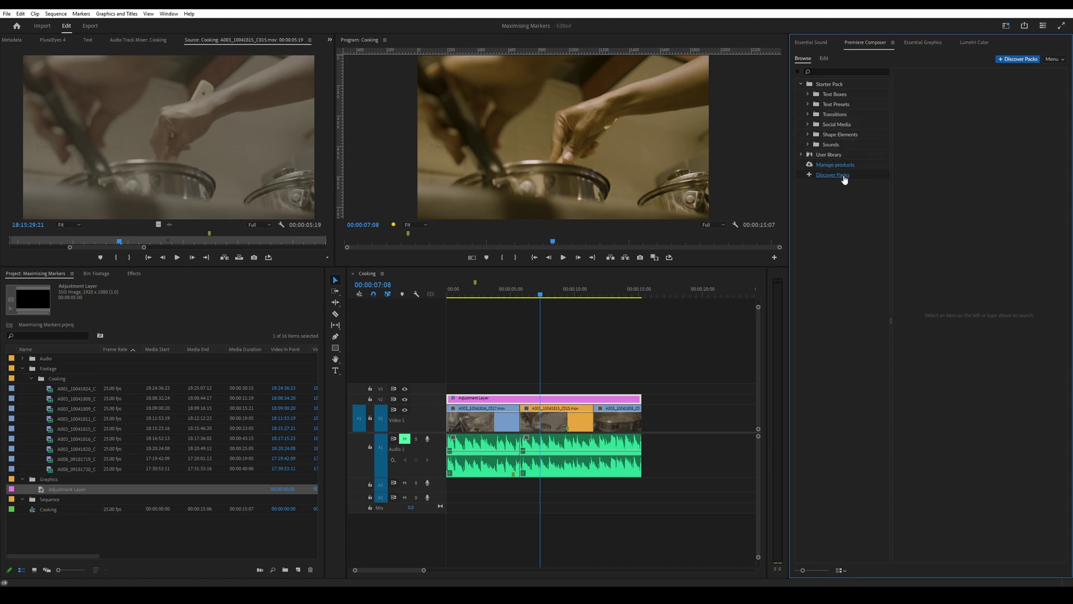
Add the 1-Line Fill Text Box 1 template to V3 above the clips
click(807, 95)
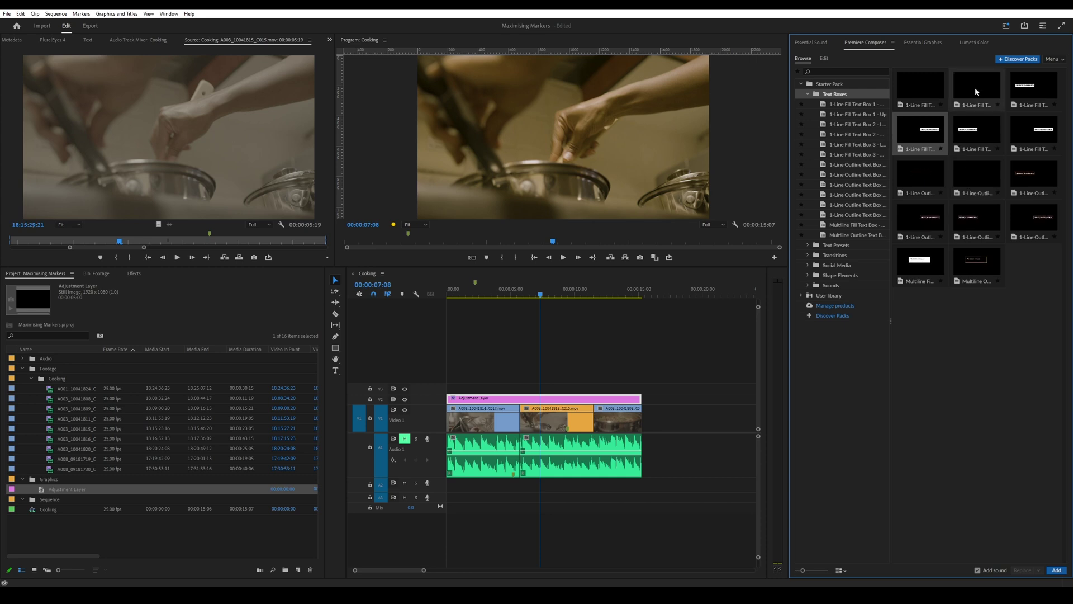
mouse_move(974, 87)
mouse_down()
mouse_move(962, 91)
mouse_move(975, 85)
mouse_up()
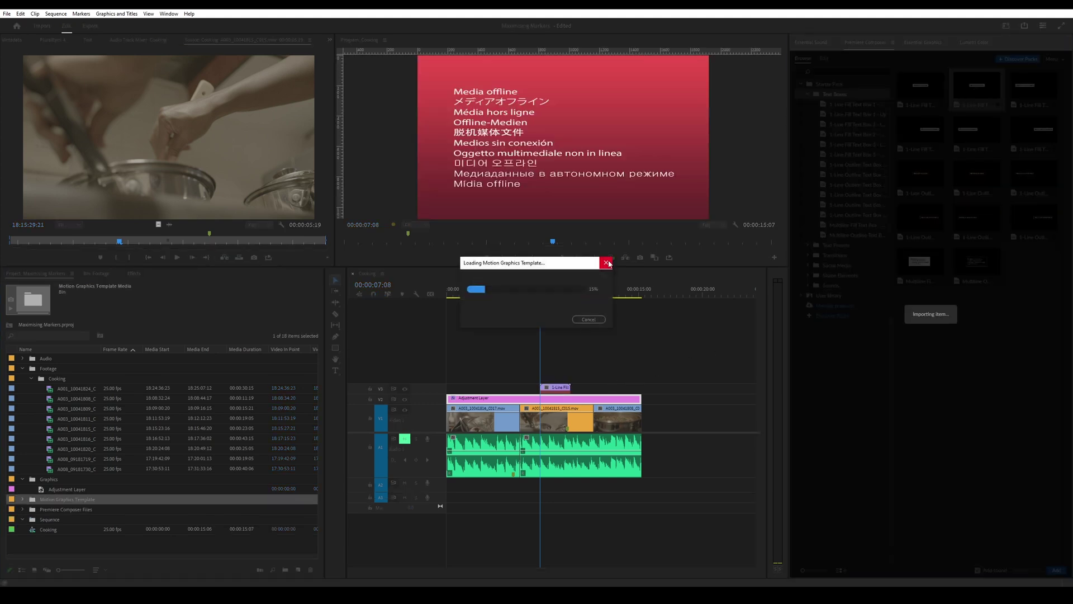
click(607, 263)
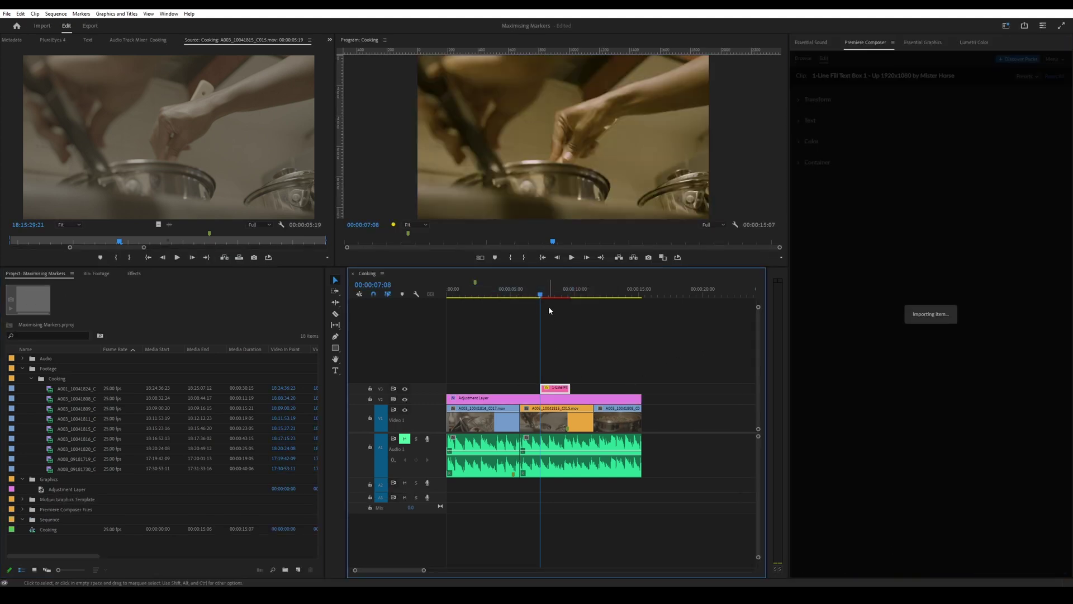
click(550, 292)
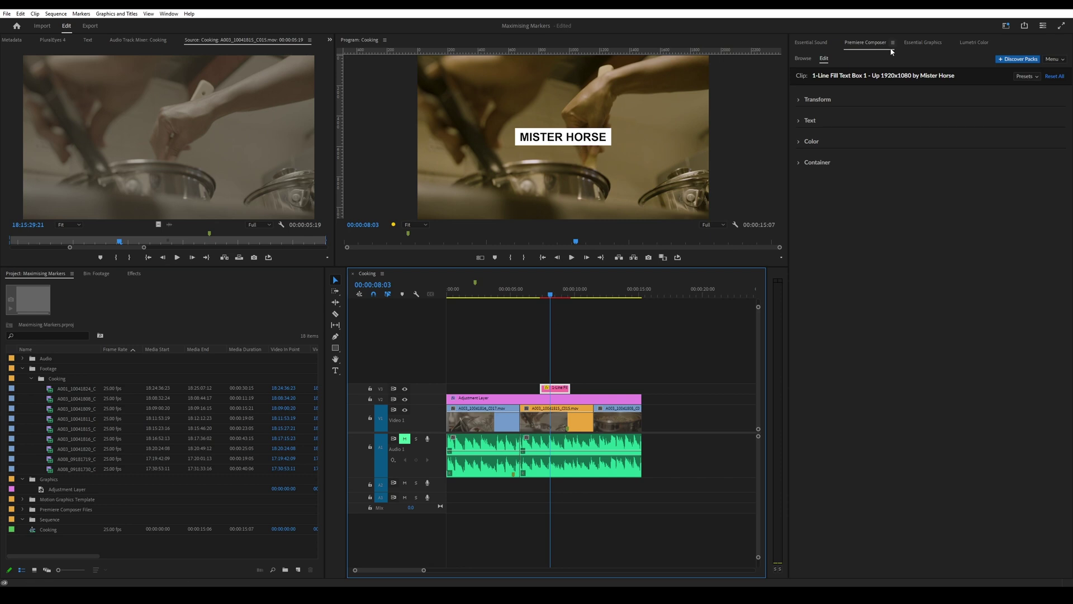
click(584, 147)
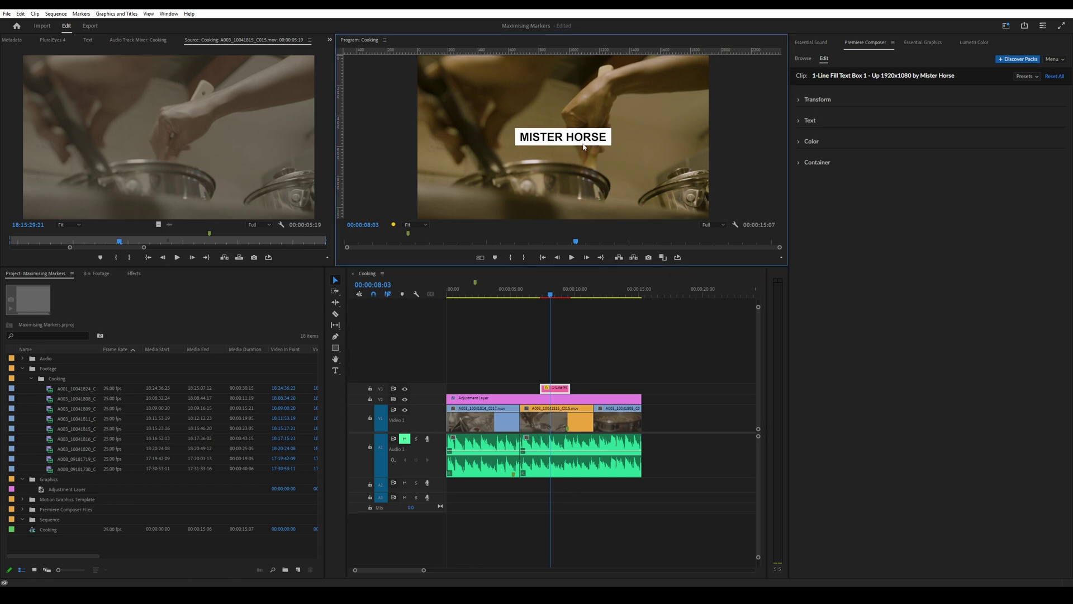
Replace the title's MISTER HORSE text with 'Cooking Tutorial'
click(798, 121)
click(812, 144)
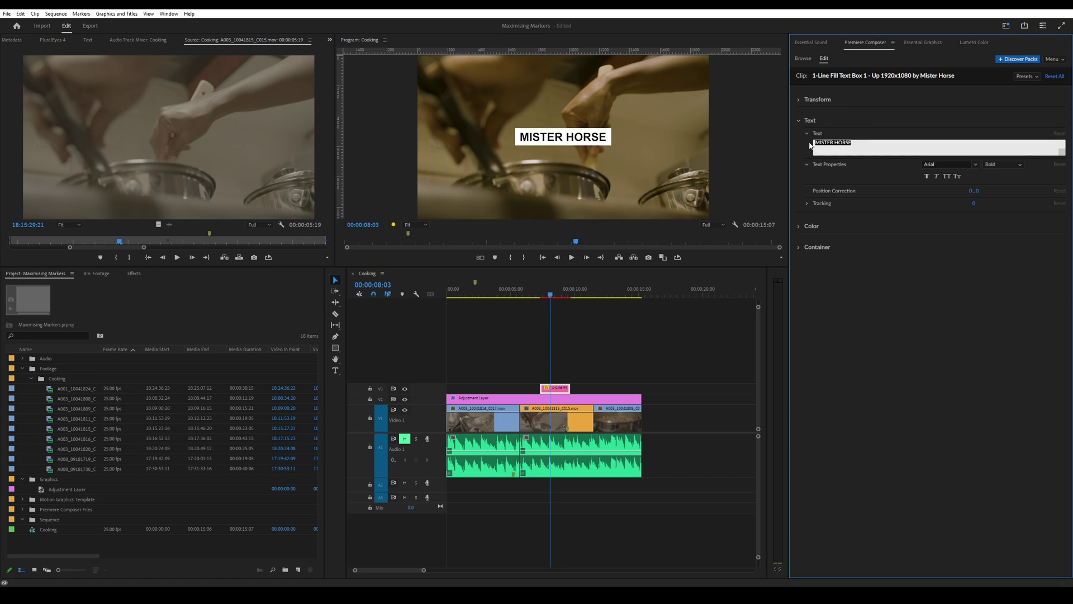
text(Coking)
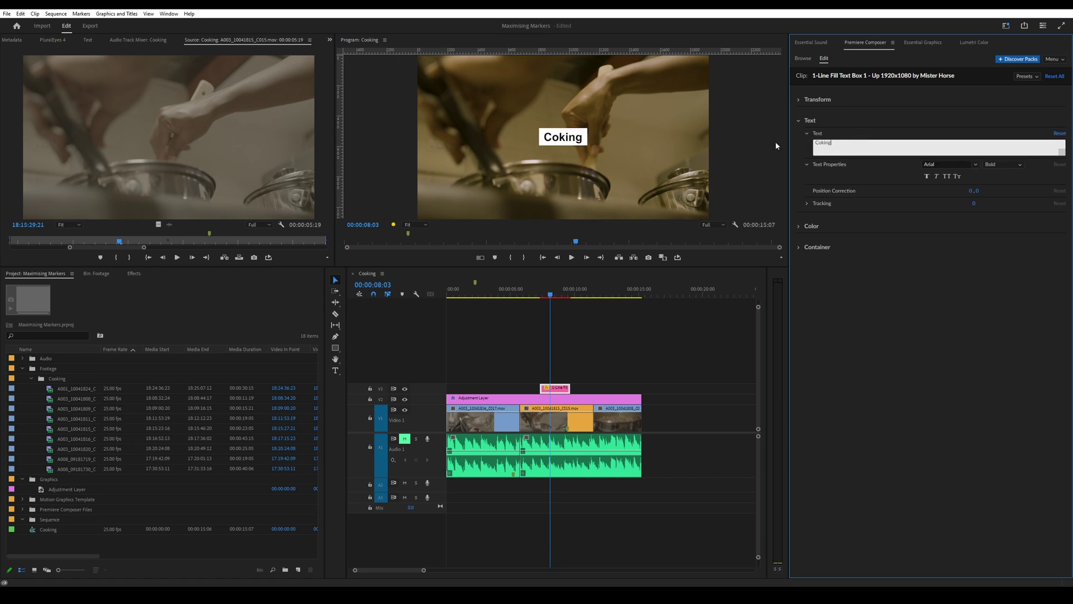
key(BackSpace)
key(BackSpace)
key(BackSpace)
key(BackSpace)
text(oking Tutorial)
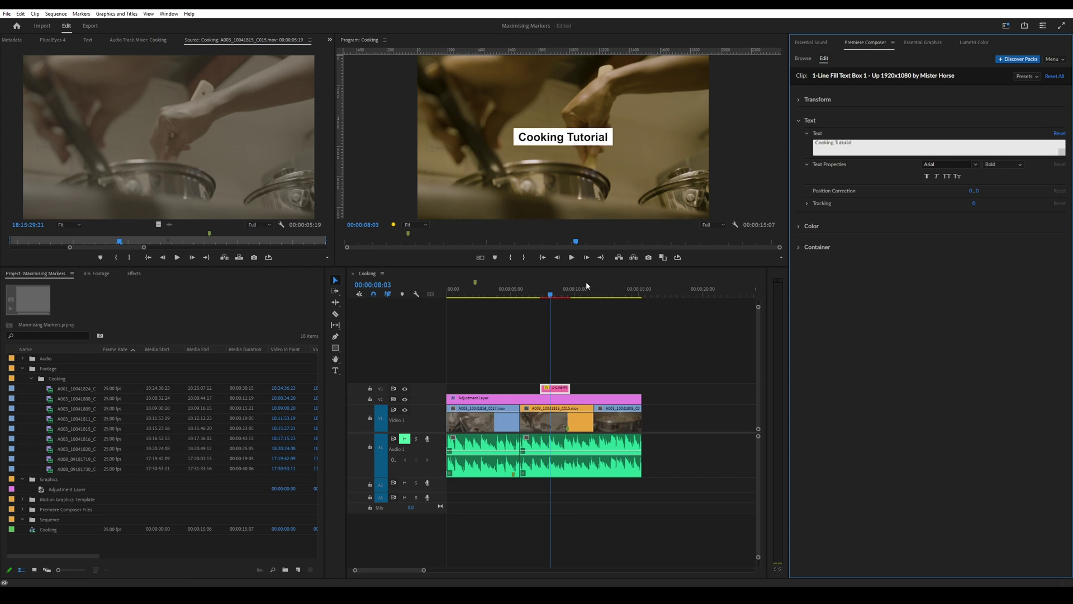
Give the Cooking Tutorial title a red box fill and white text
click(819, 225)
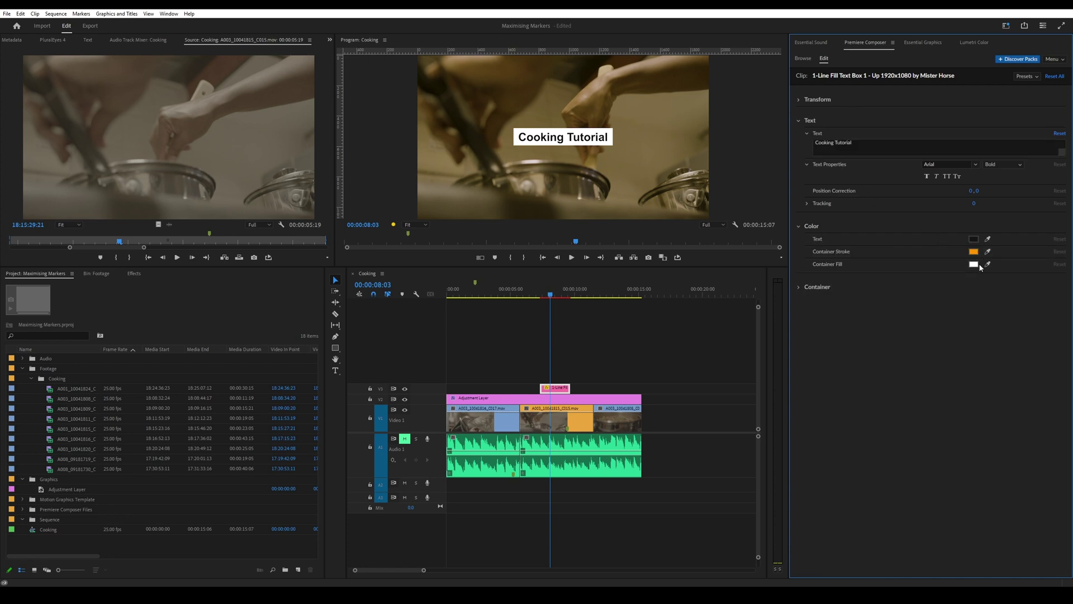
click(980, 266)
click(960, 332)
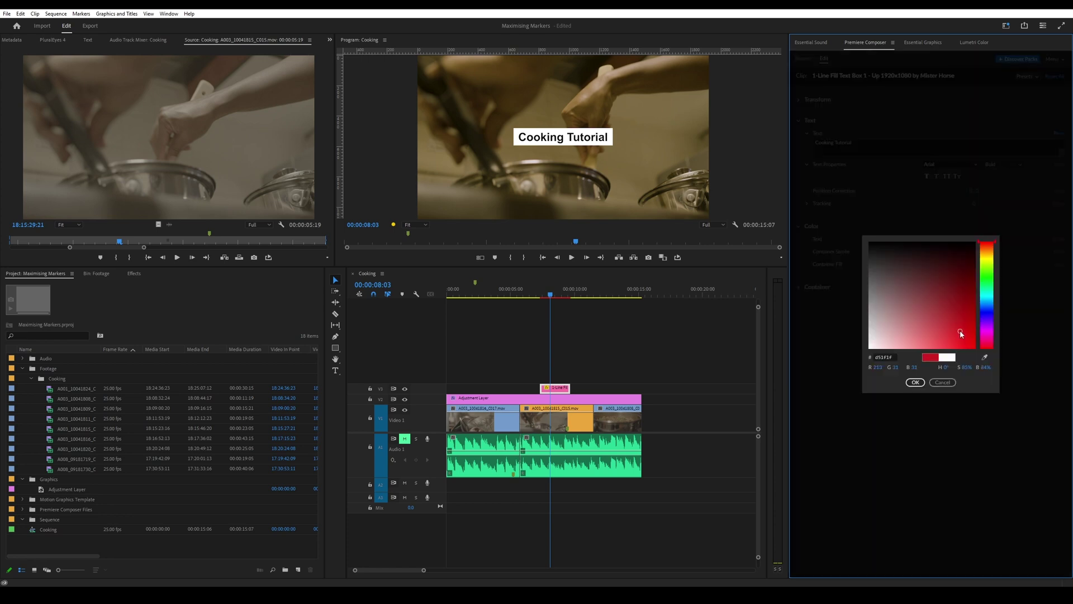
click(915, 383)
click(976, 239)
drag(899, 317, 864, 369)
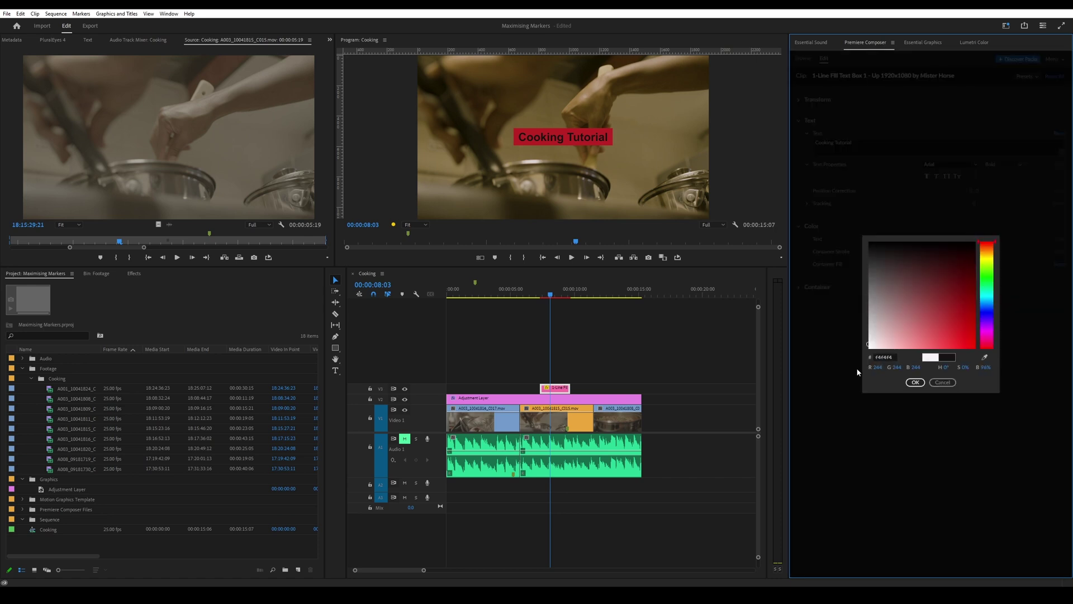
click(915, 382)
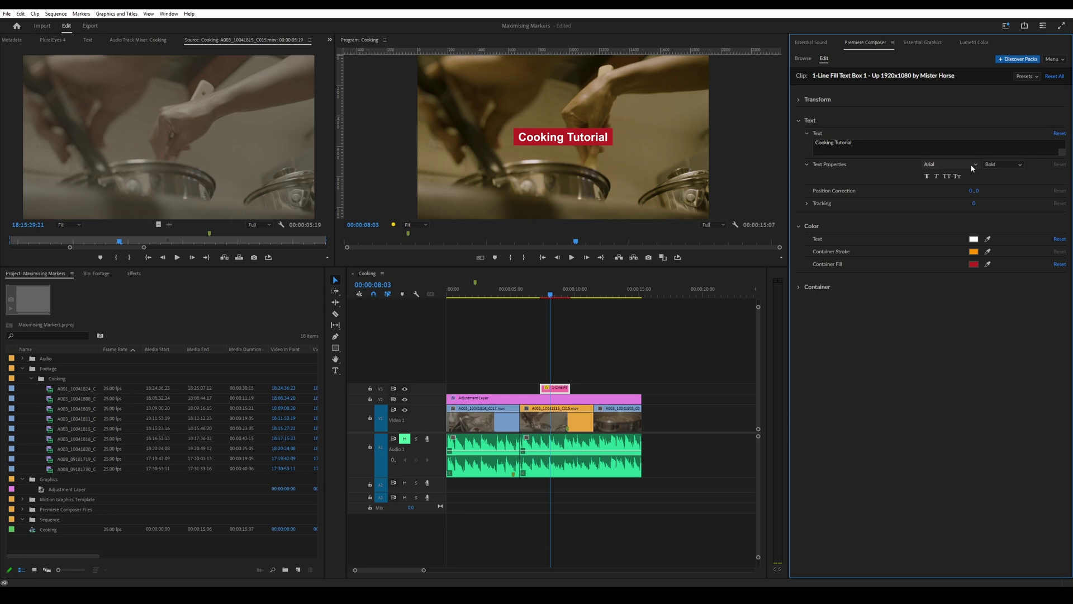
Increase the box corner roundness from 89 to 117, then return to the template library
click(818, 287)
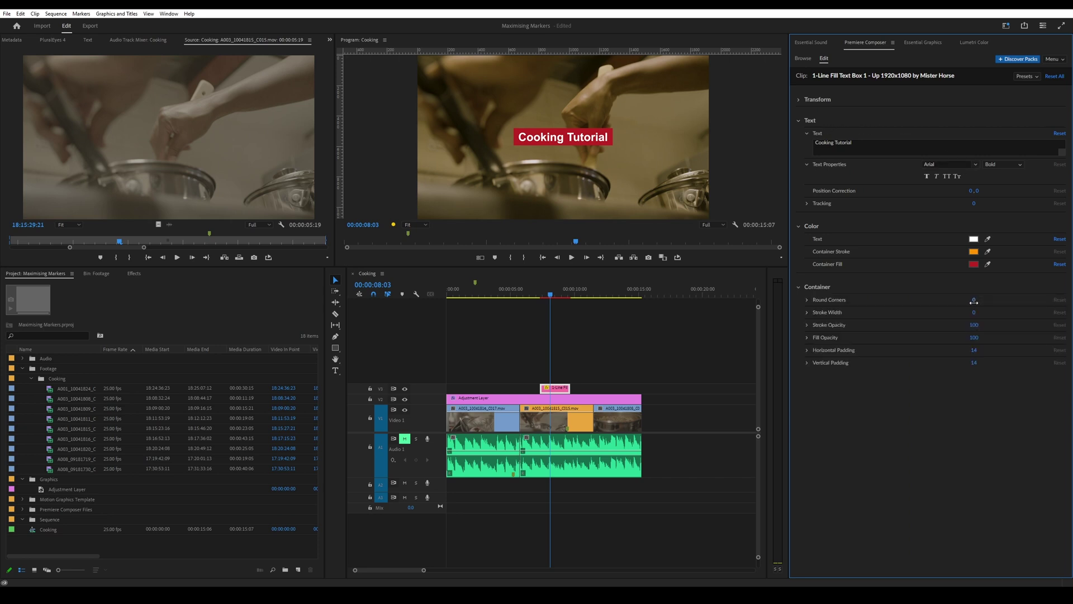
drag(1002, 299, 1013, 299)
click(800, 285)
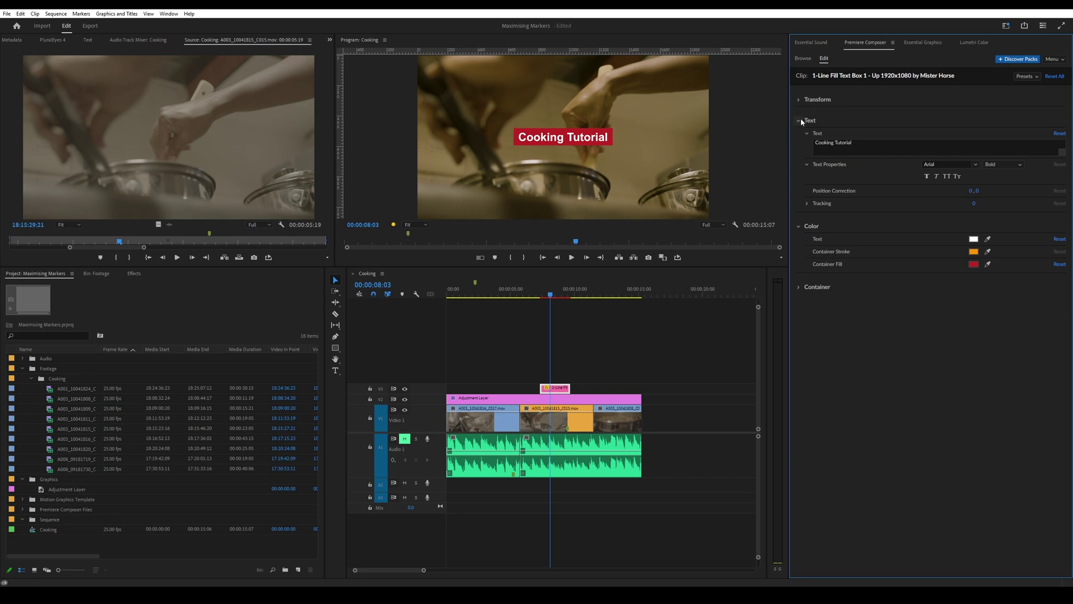
click(798, 120)
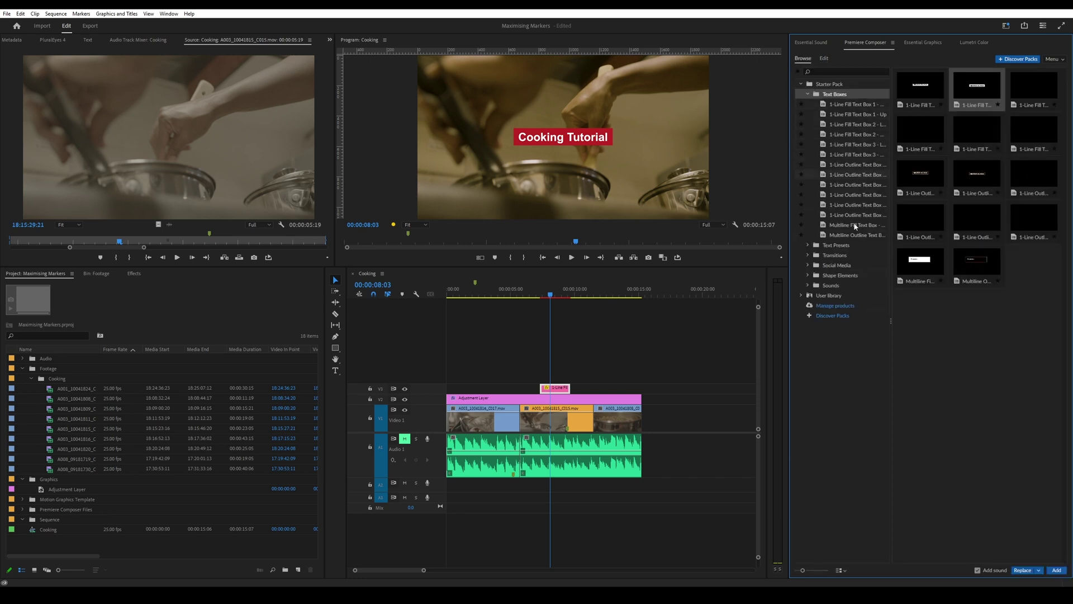
Delete the Cooking Tutorial title and add the Position Characters - Left text preset at the playhead
click(839, 246)
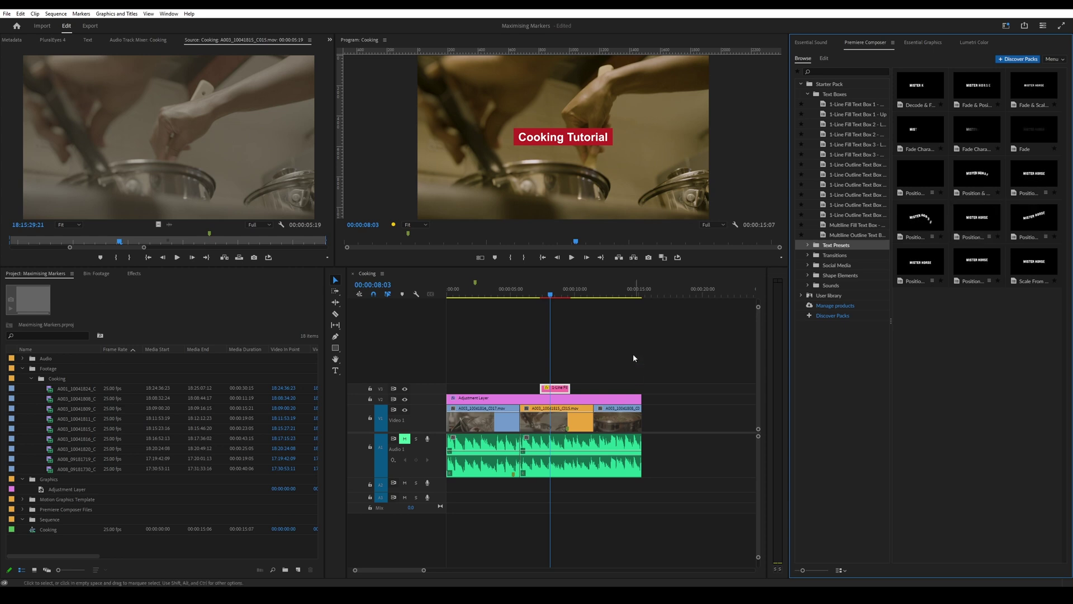
click(565, 389)
key(Delete)
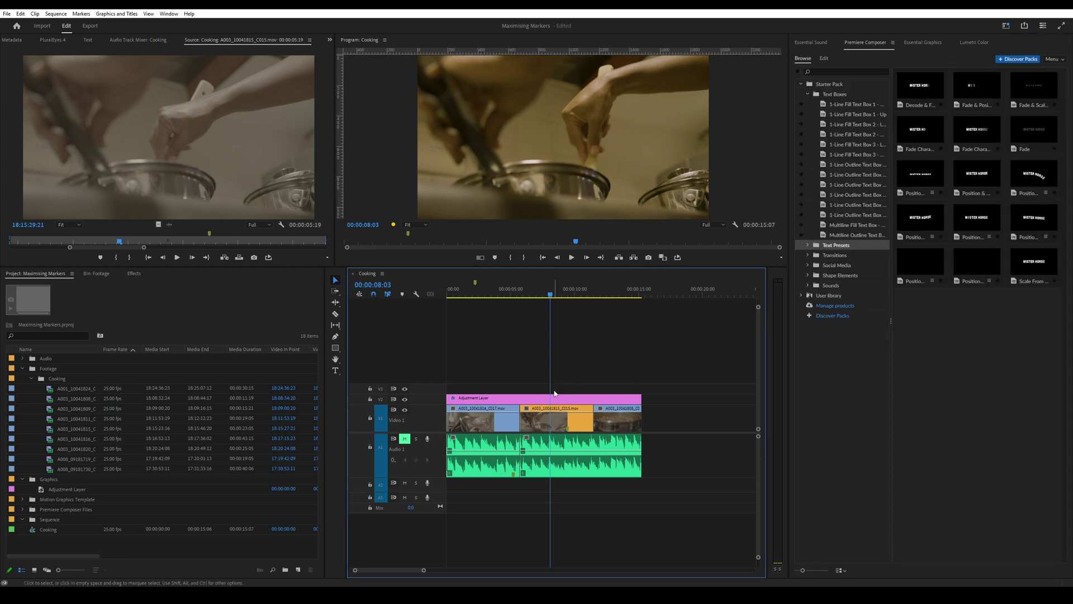
click(968, 219)
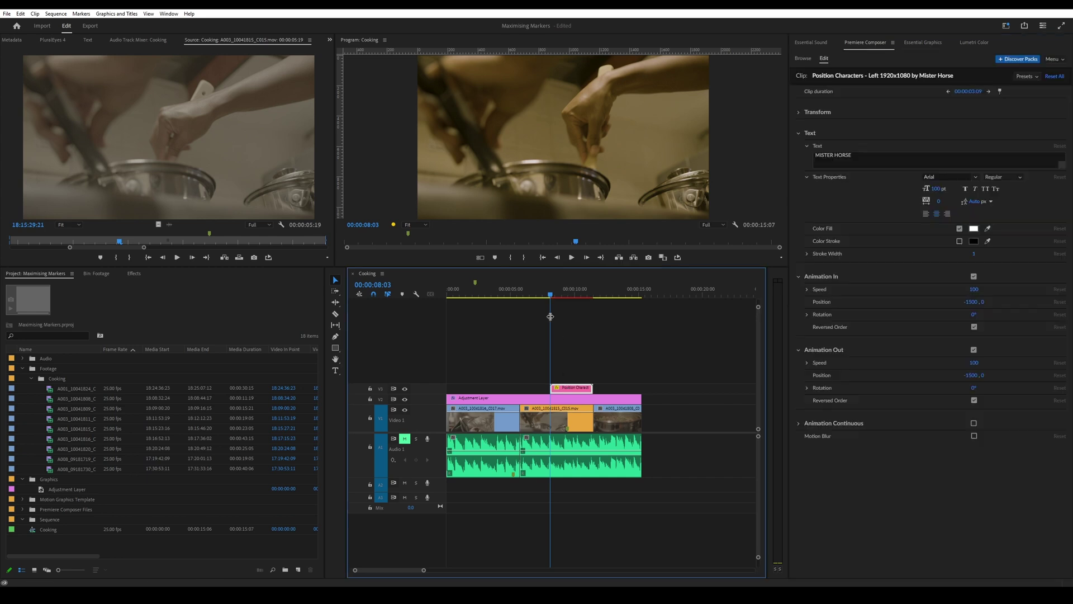
Change the animated title's wording from MISTER HORSE to 'This is cool'
click(826, 62)
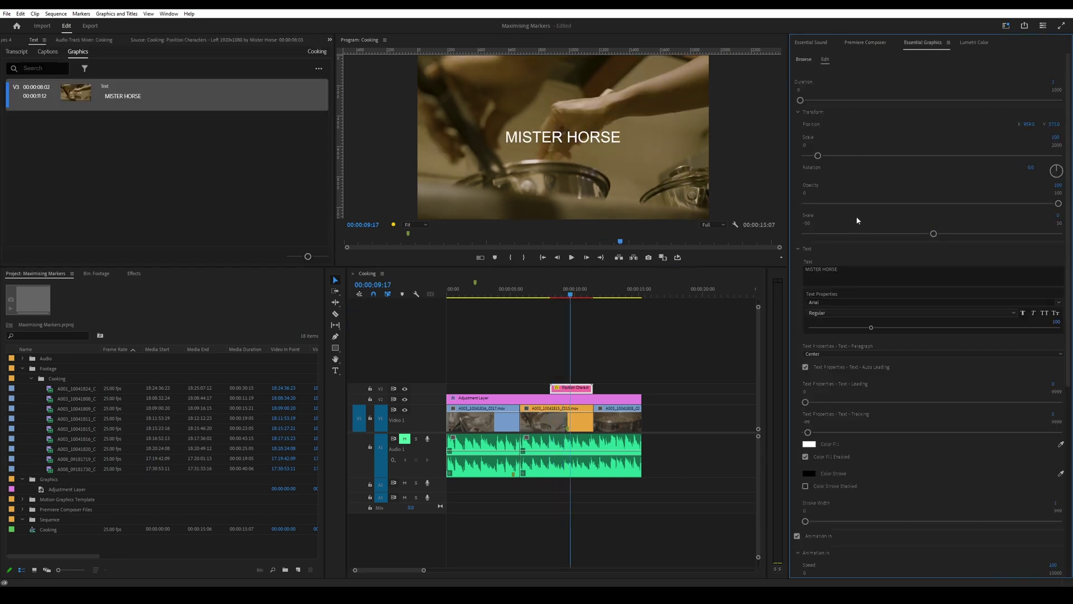
scroll(817, 154, down, 5)
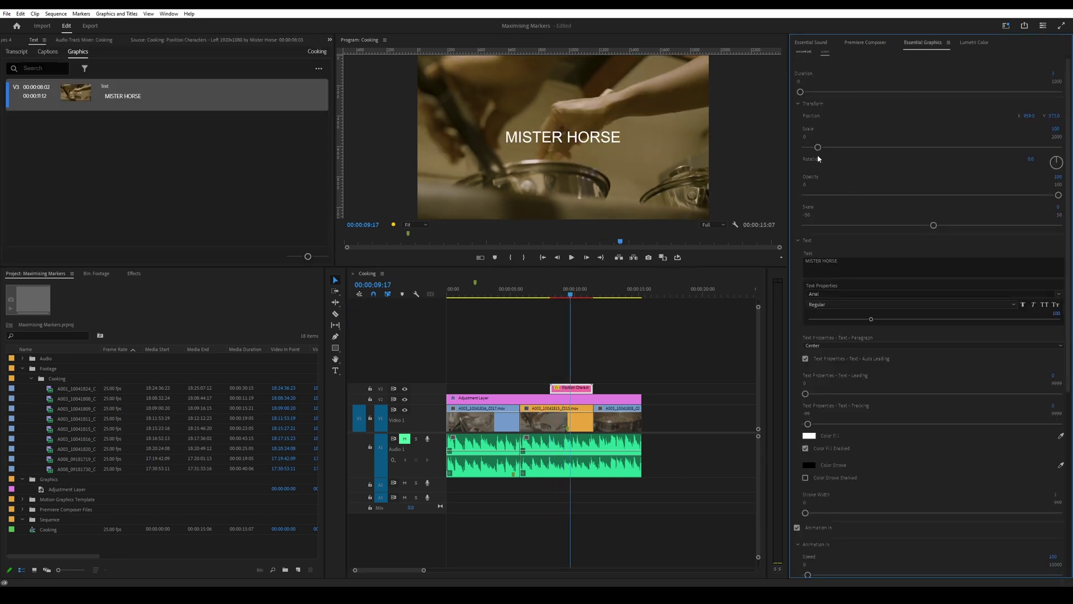
scroll(889, 416, down, 1)
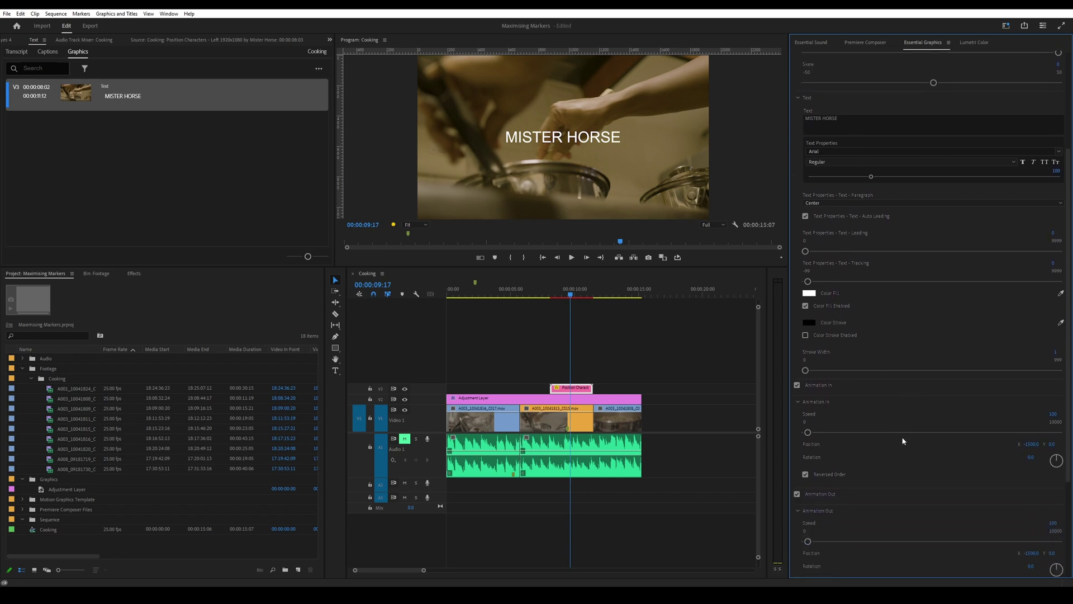
click(840, 144)
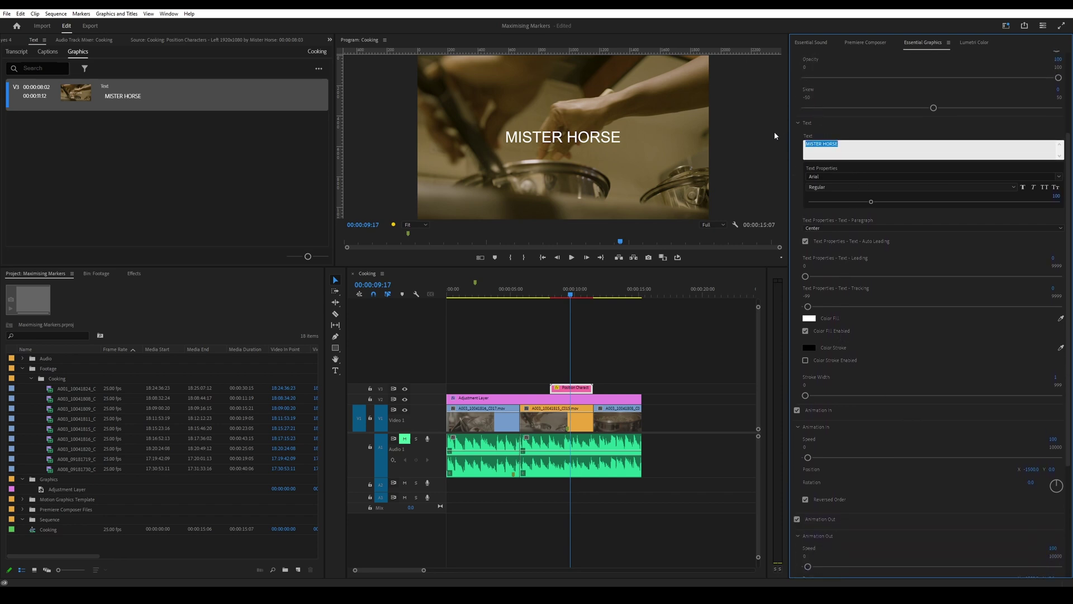
text(This is cool)
click(563, 307)
Preview the title in playback, then show its Premiere Composer settings with text settings collapsed
key(shift+k)
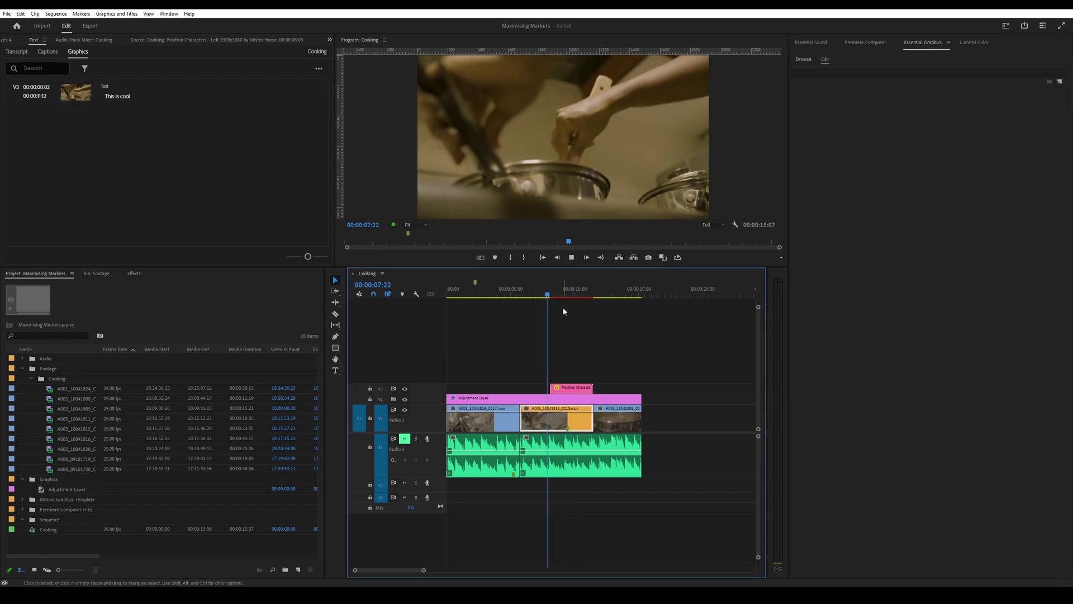
key(space)
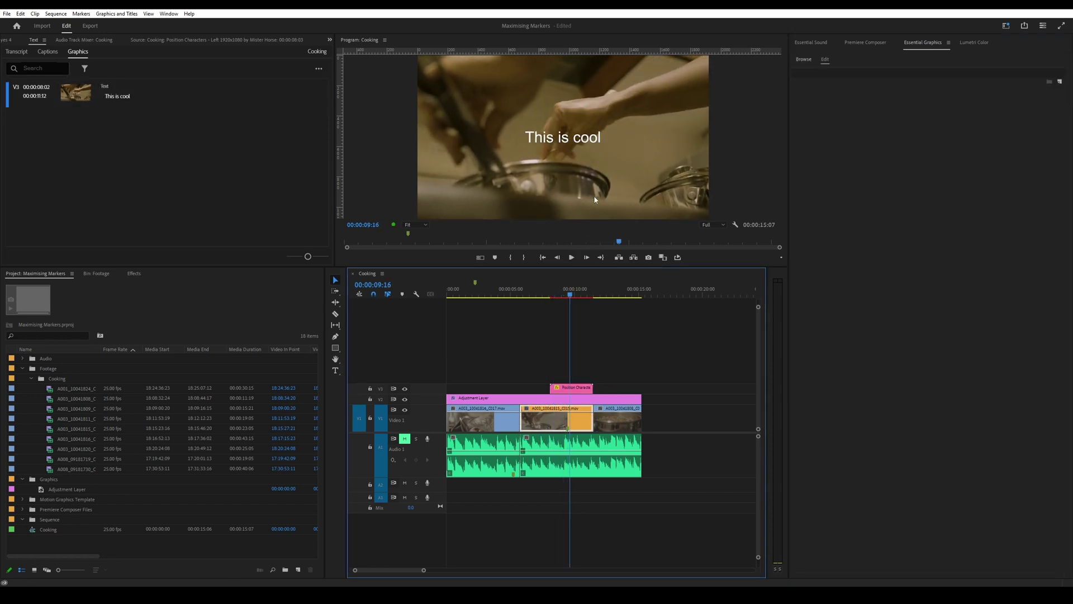
click(575, 389)
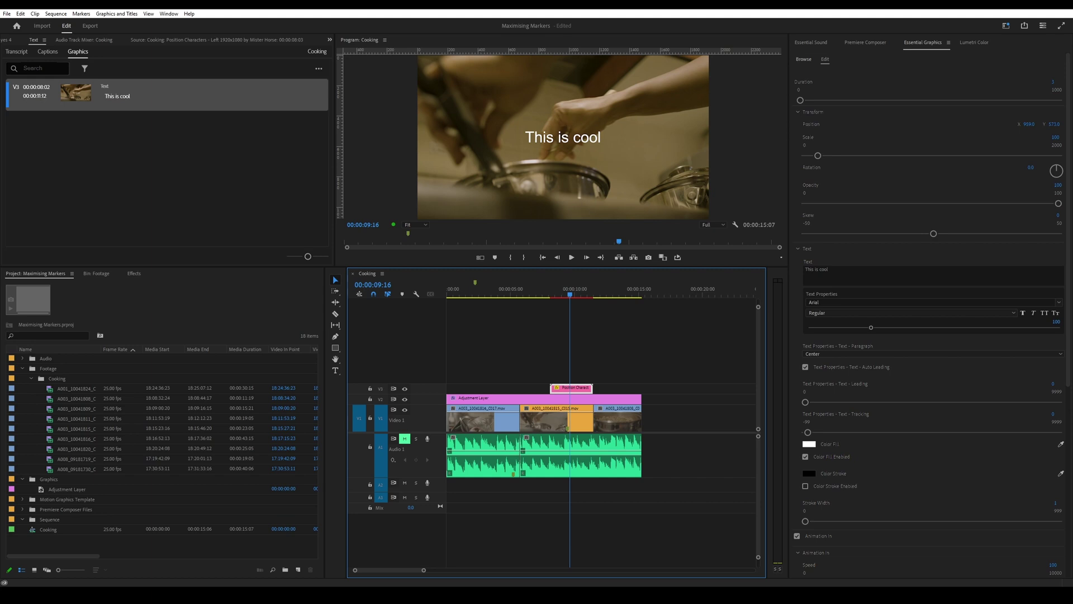
click(860, 45)
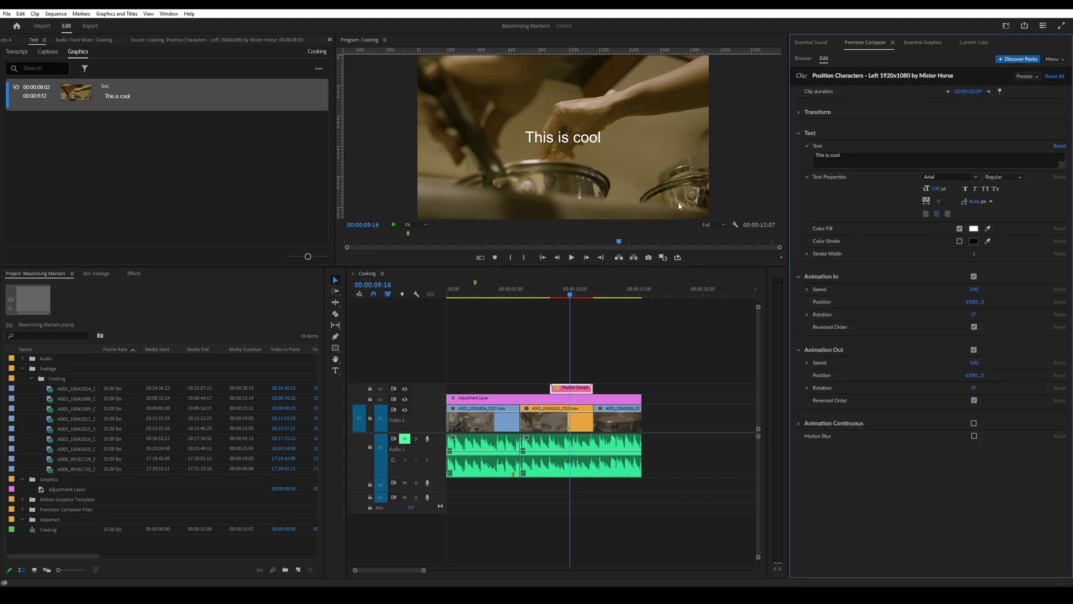
click(807, 133)
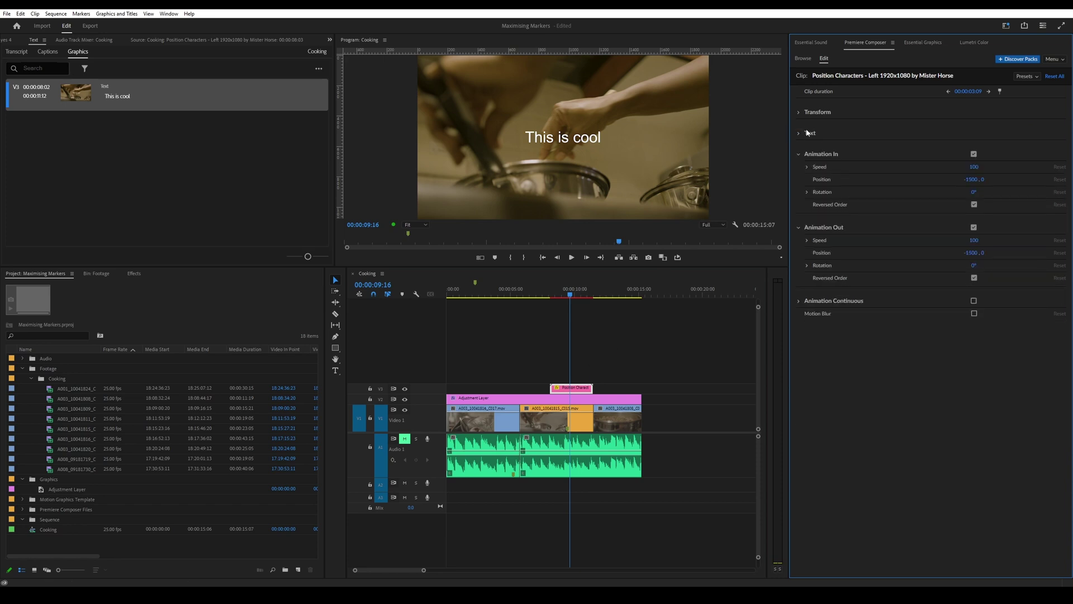
Show the Transitions presets and delete the 'This is cool' title clip from V3
click(808, 61)
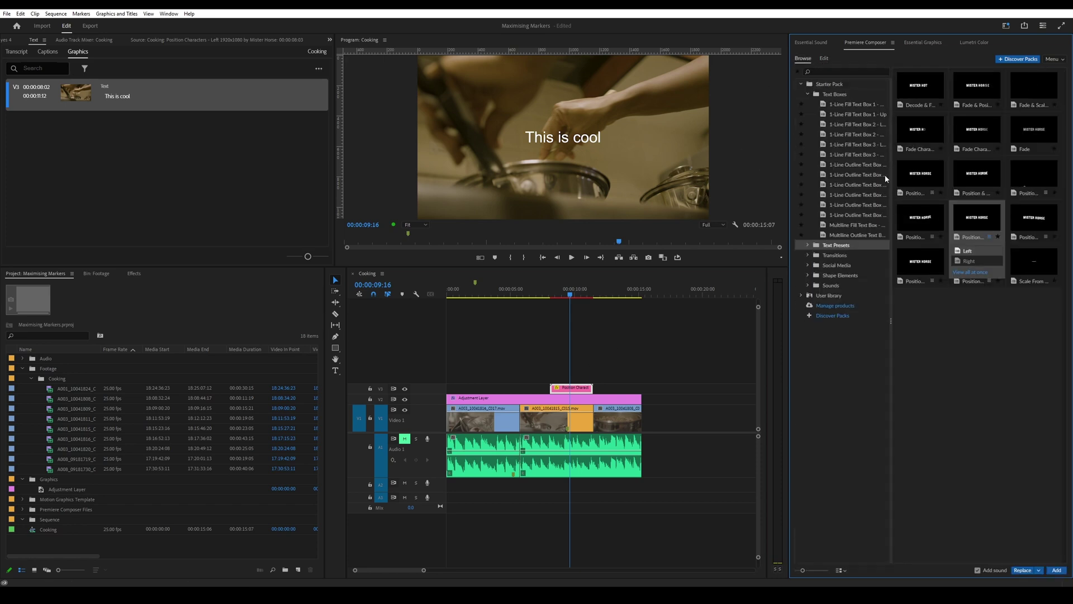
click(808, 96)
click(835, 114)
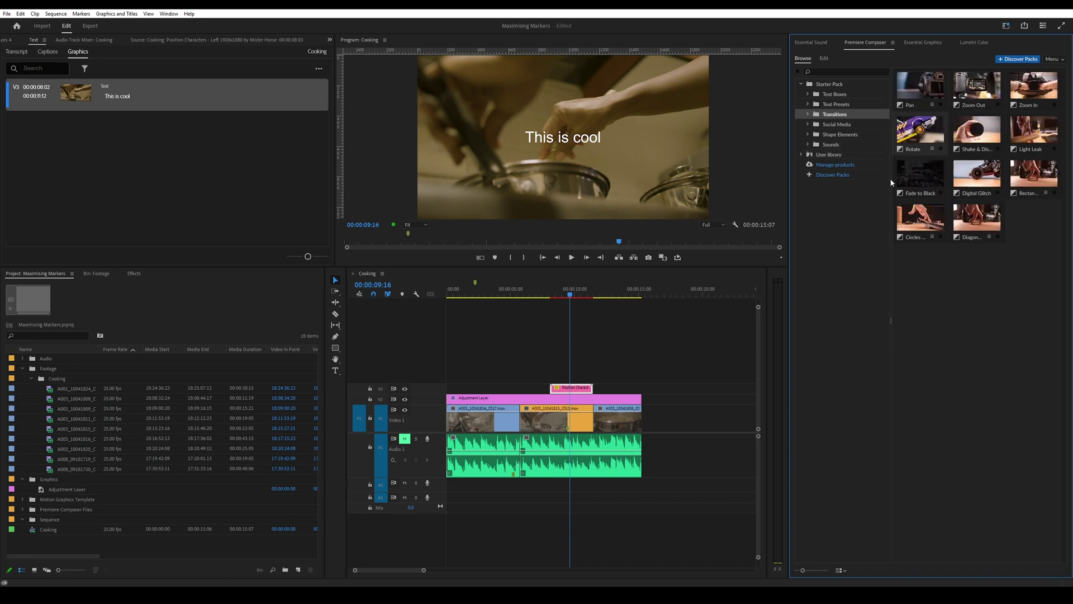
click(581, 387)
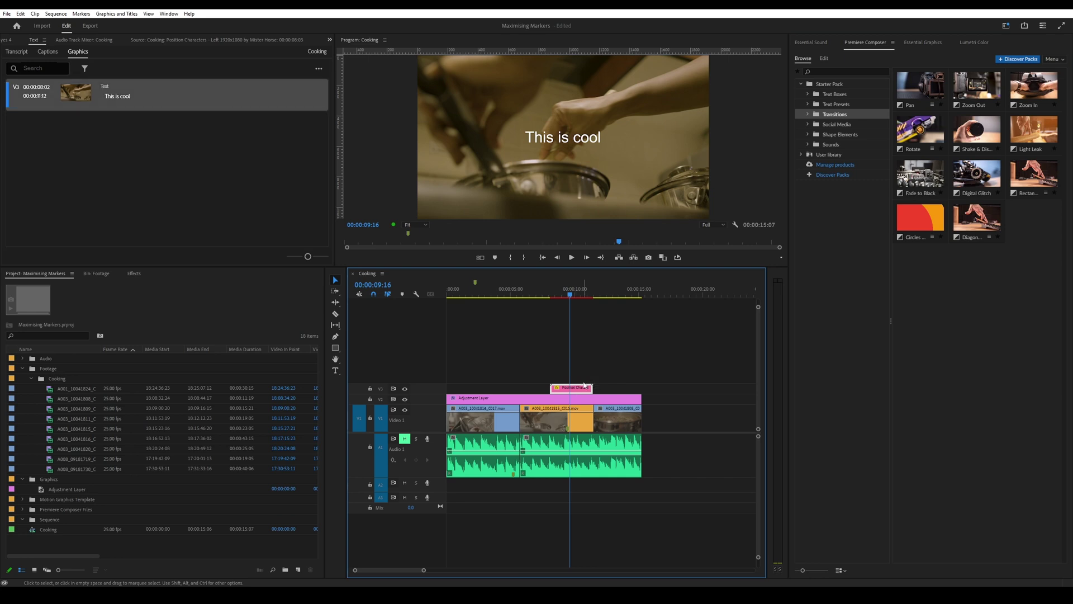
key(Delete)
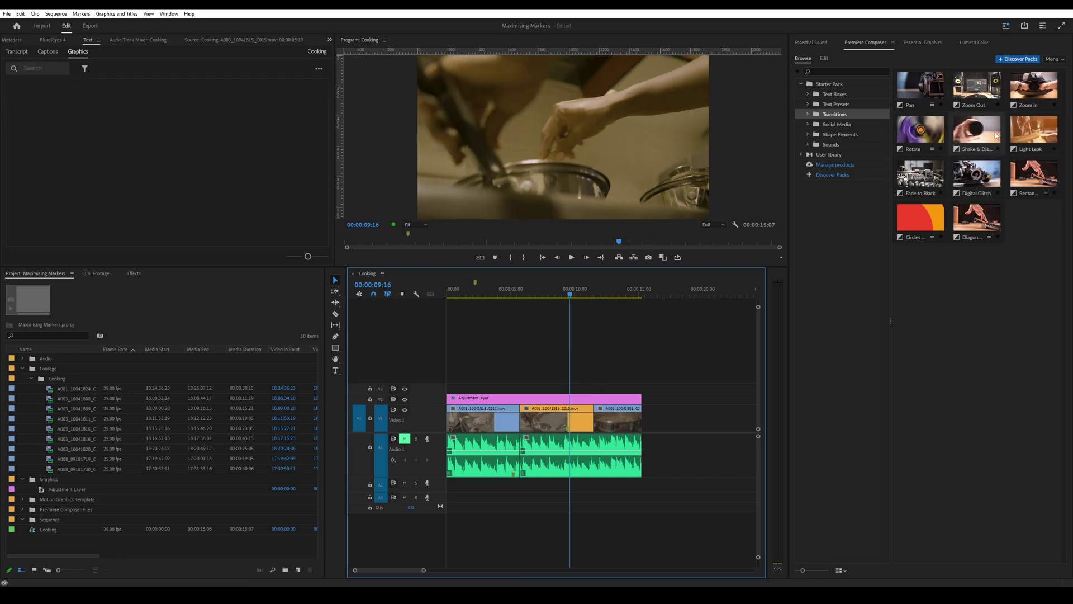
Place the Light Leak transition on the ten-second cut and play it back
drag(1030, 139, 594, 391)
click(586, 295)
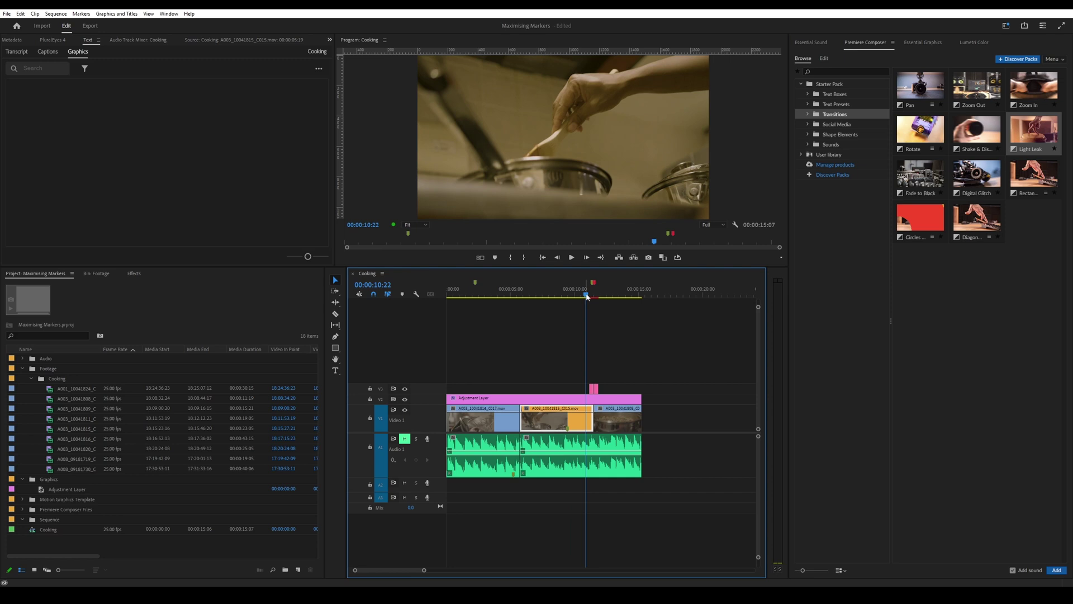
key(space)
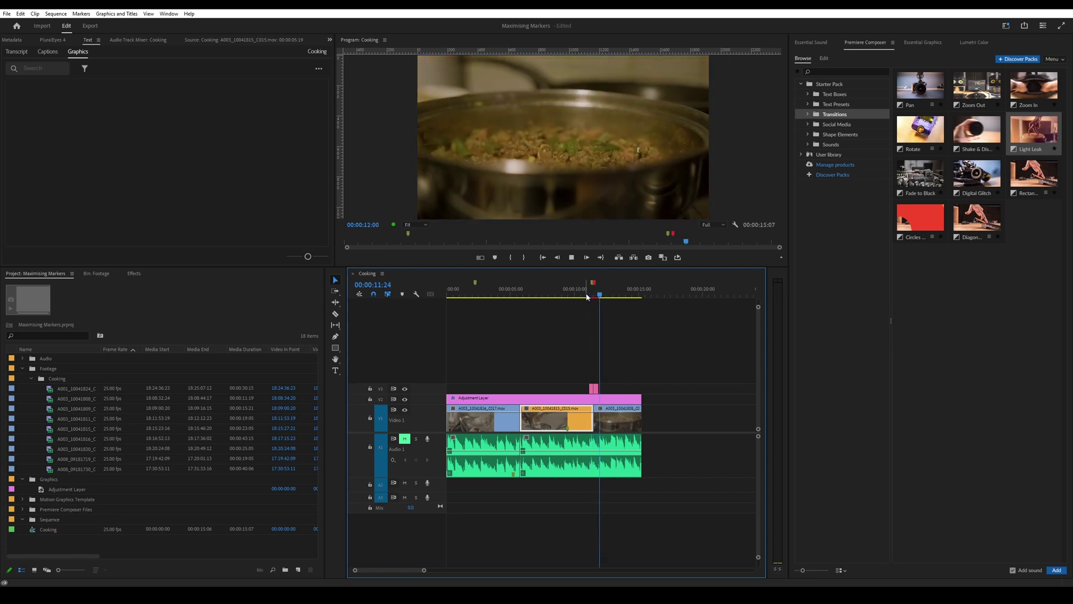
click(586, 296)
key(space)
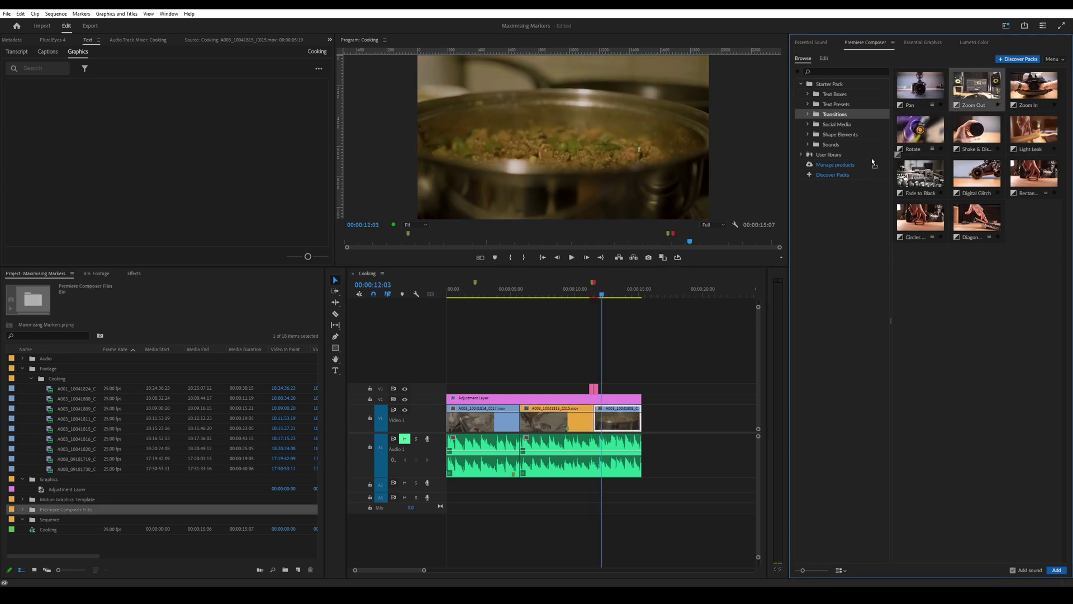
Place the Zoom Out transition on the cut after five seconds and preview it
drag(874, 163, 524, 388)
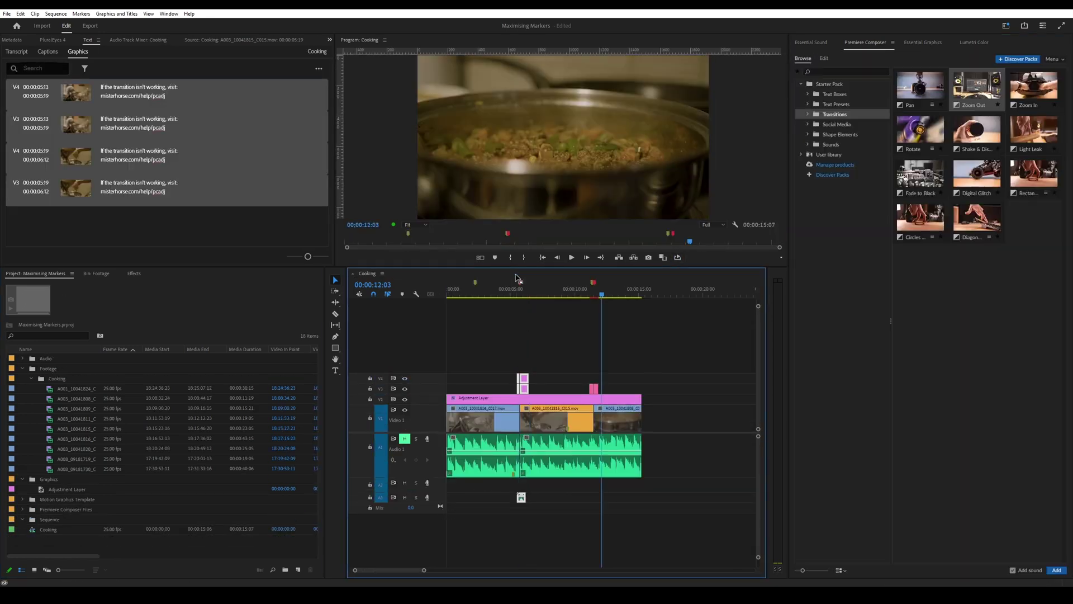
click(511, 295)
drag(511, 294, 507, 294)
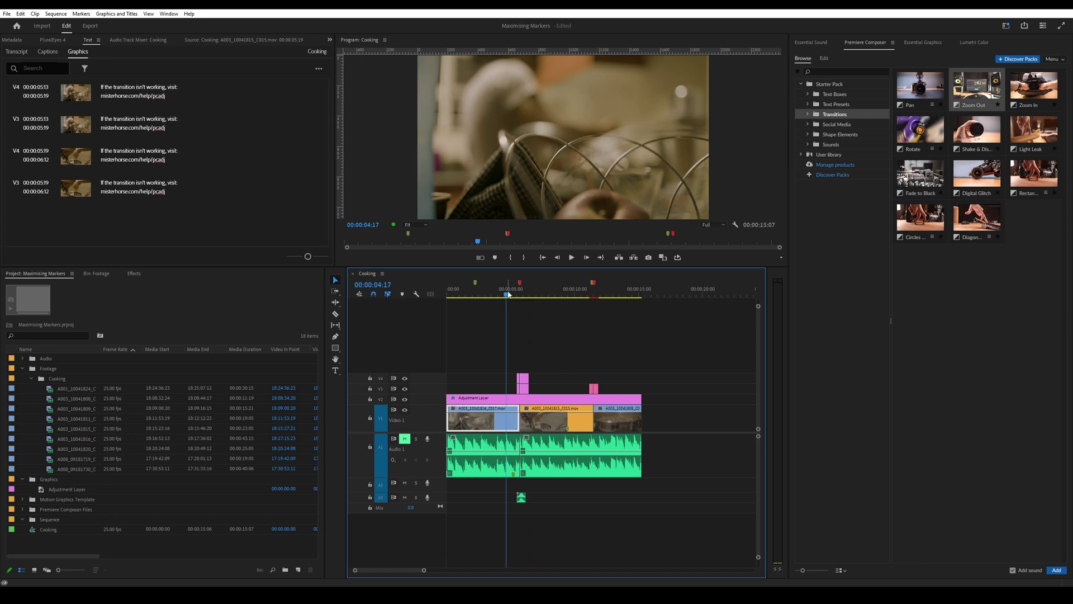
key(space)
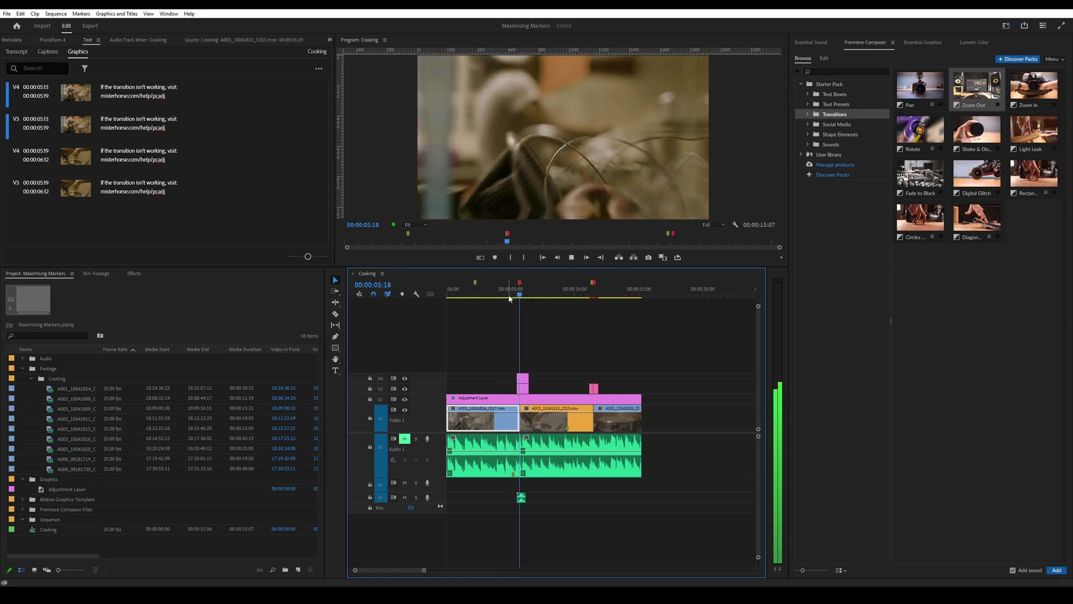
click(586, 296)
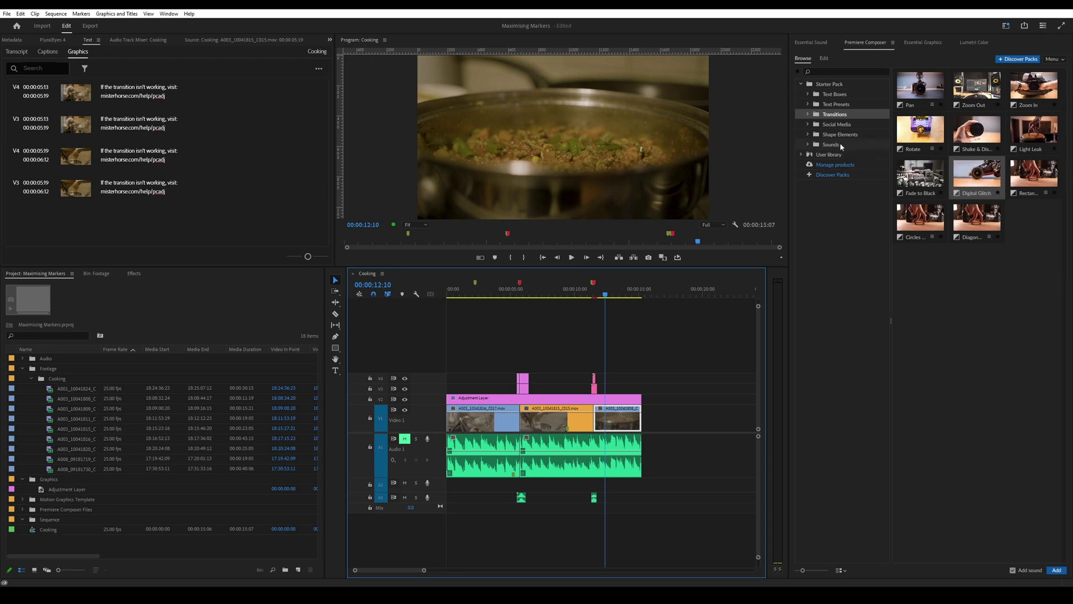
Add Youtube - Subscribe 2 to V3 at twelve seconds, extend the last clip beneath it, and preview
click(811, 127)
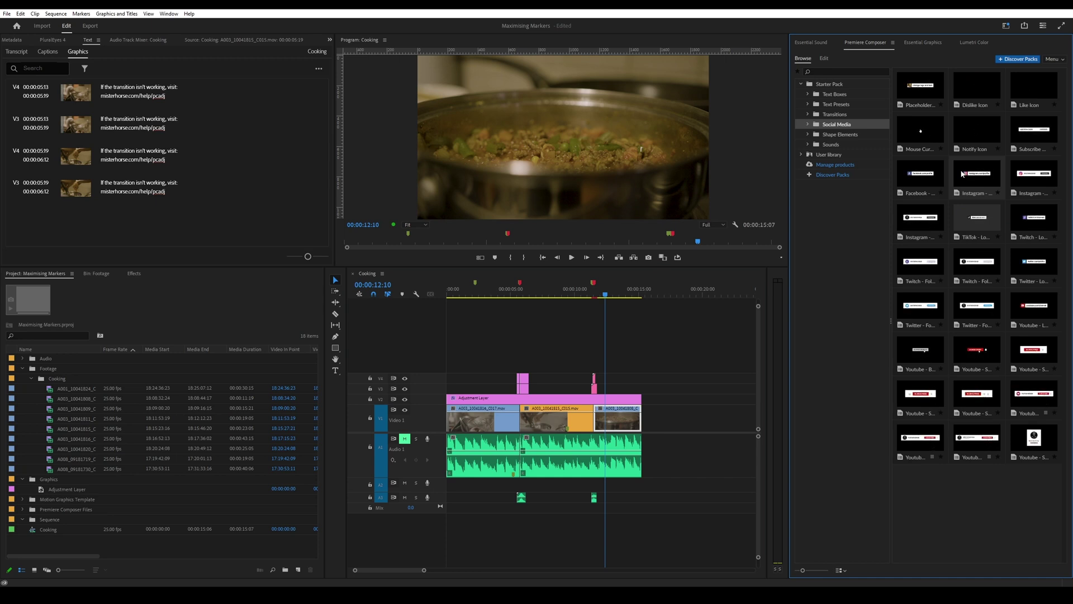
click(1028, 353)
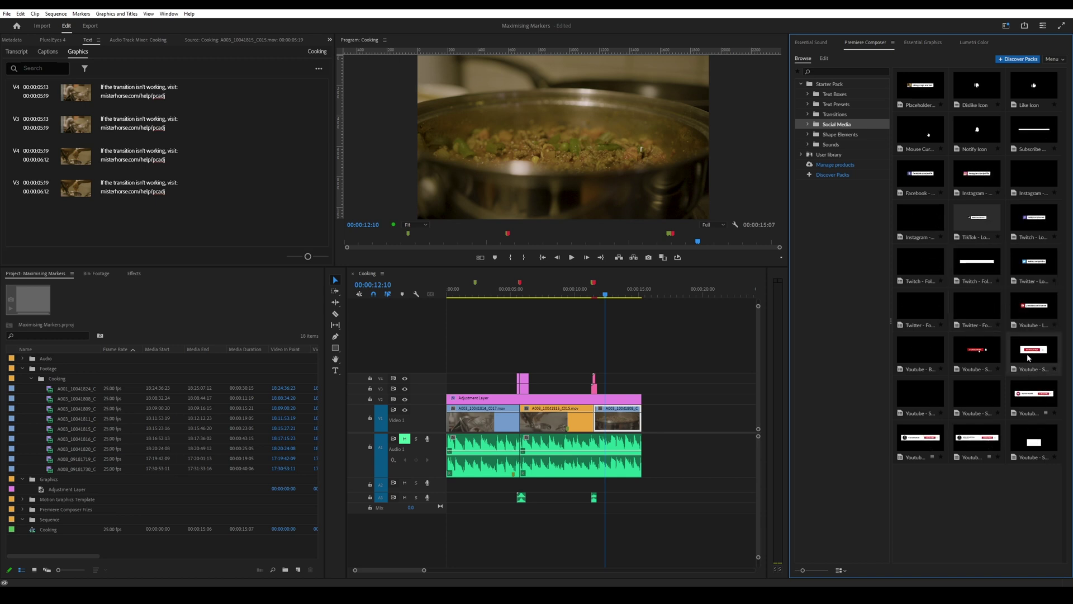
drag(1027, 357, 602, 386)
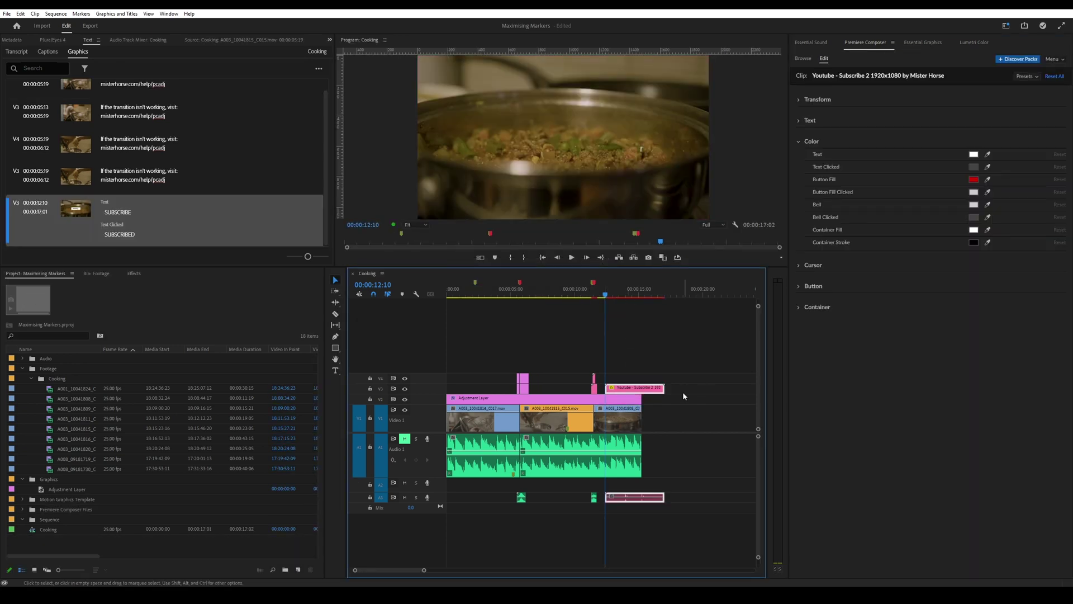
drag(641, 414, 665, 398)
key(space)
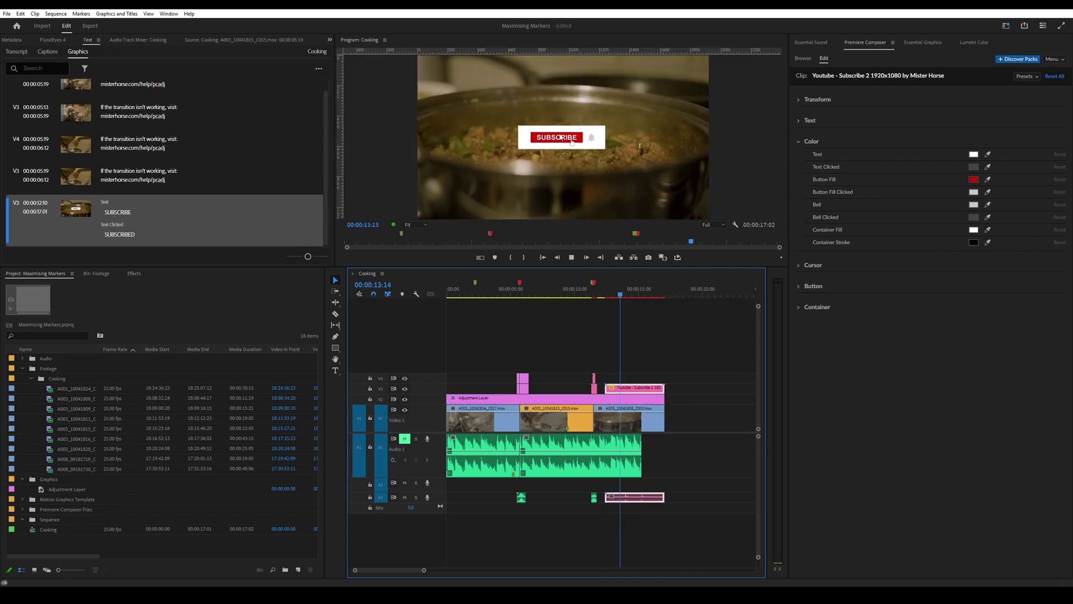
key(space)
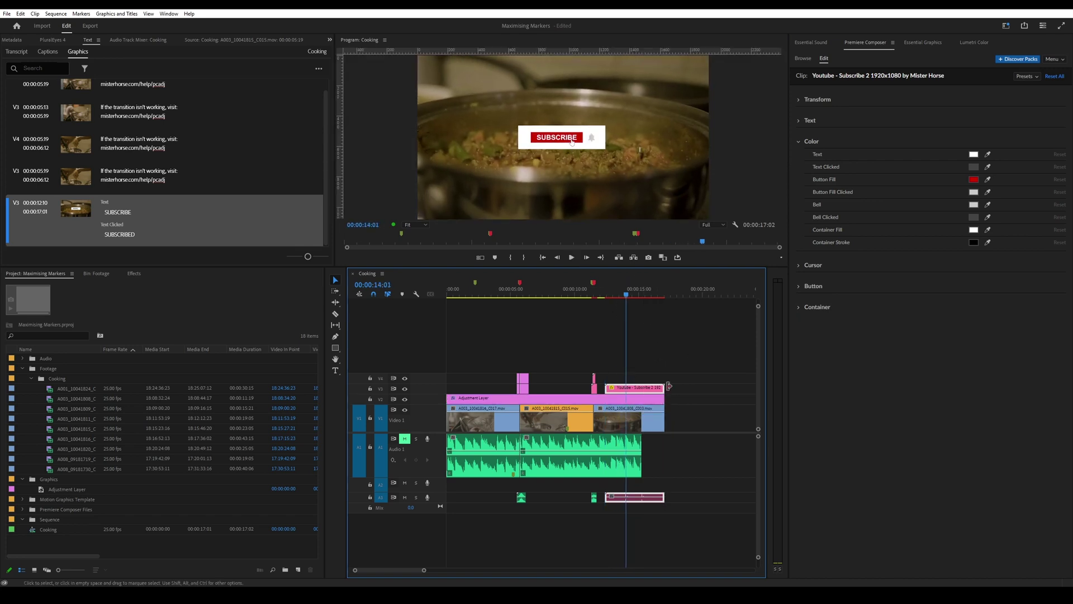
Change the button's clicked-state text from SUBSCRIBED to THANK YOU
click(801, 121)
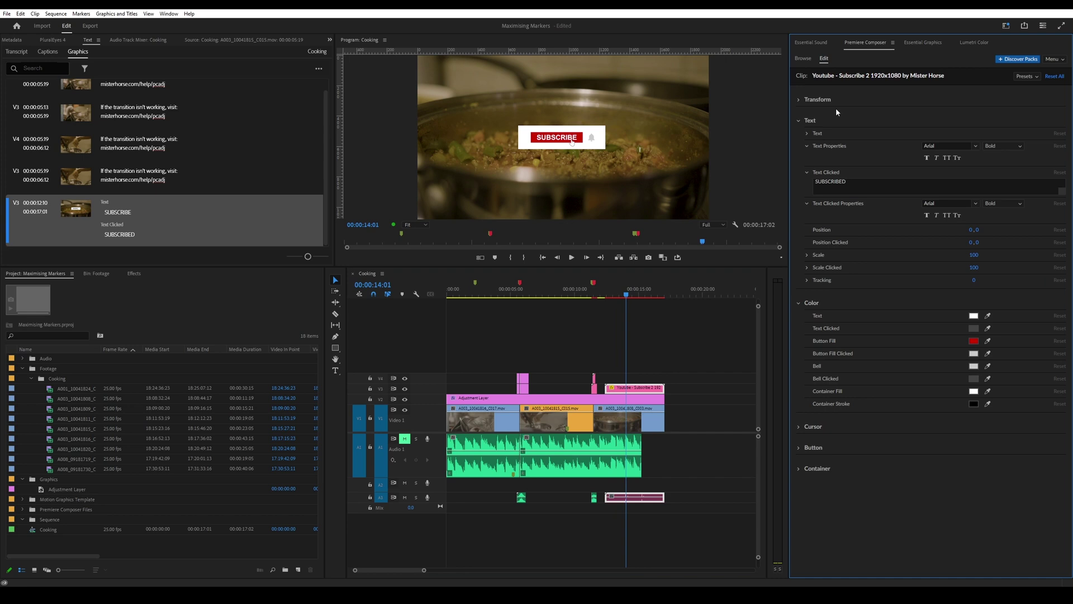
double_click(814, 145)
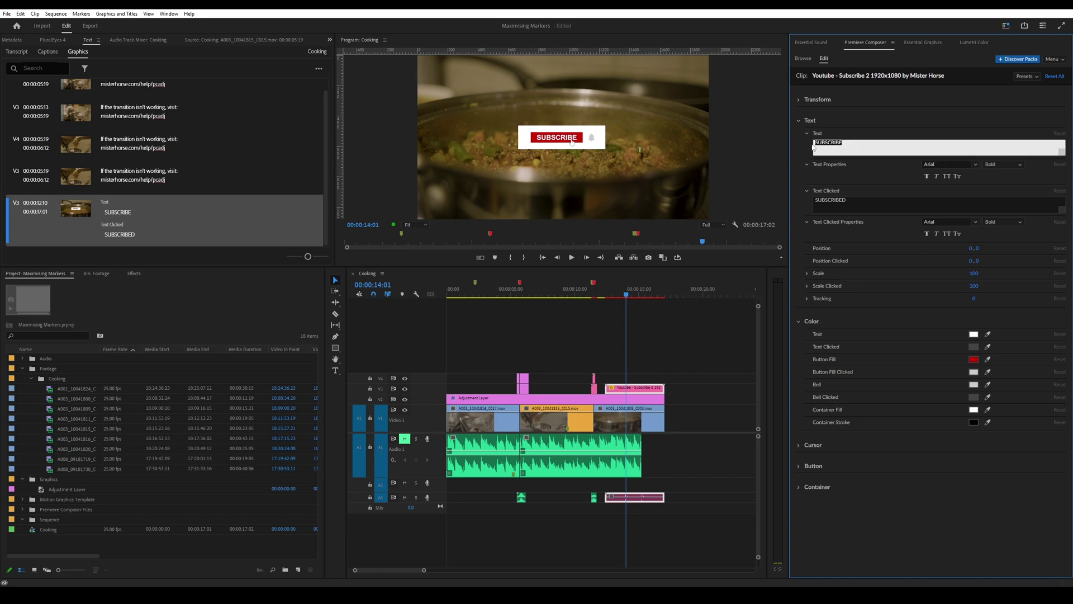
mouse_move(627, 291)
mouse_down()
mouse_move(646, 292)
mouse_move(636, 299)
mouse_up()
double_click(815, 202)
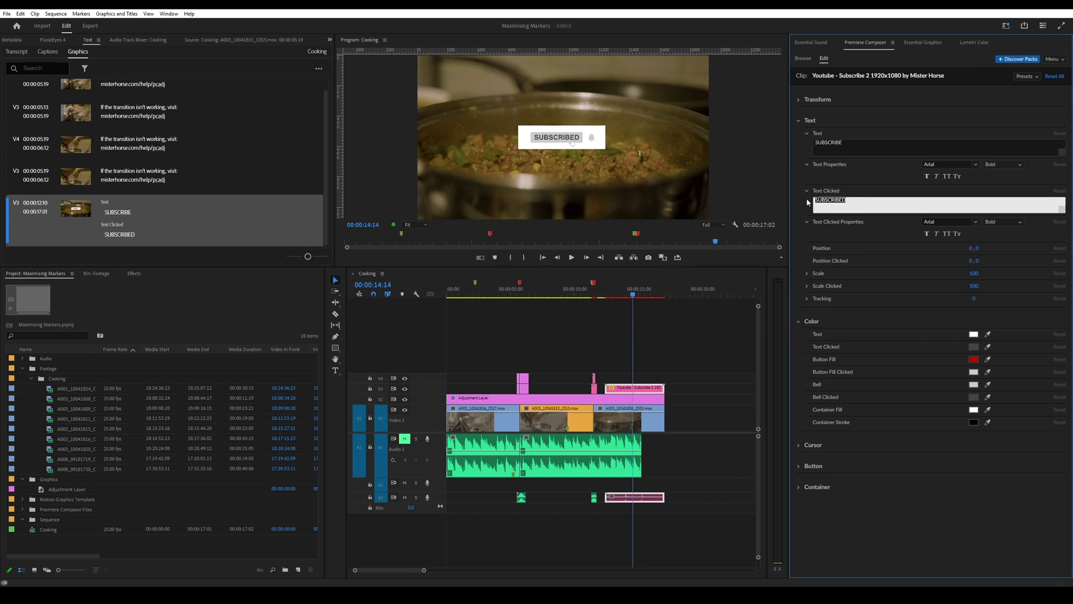
text(THANK YOU)
click(628, 290)
Play the button animation to check THANK YOU, then delete the Subscribe clip and its audio
click(607, 290)
key(space)
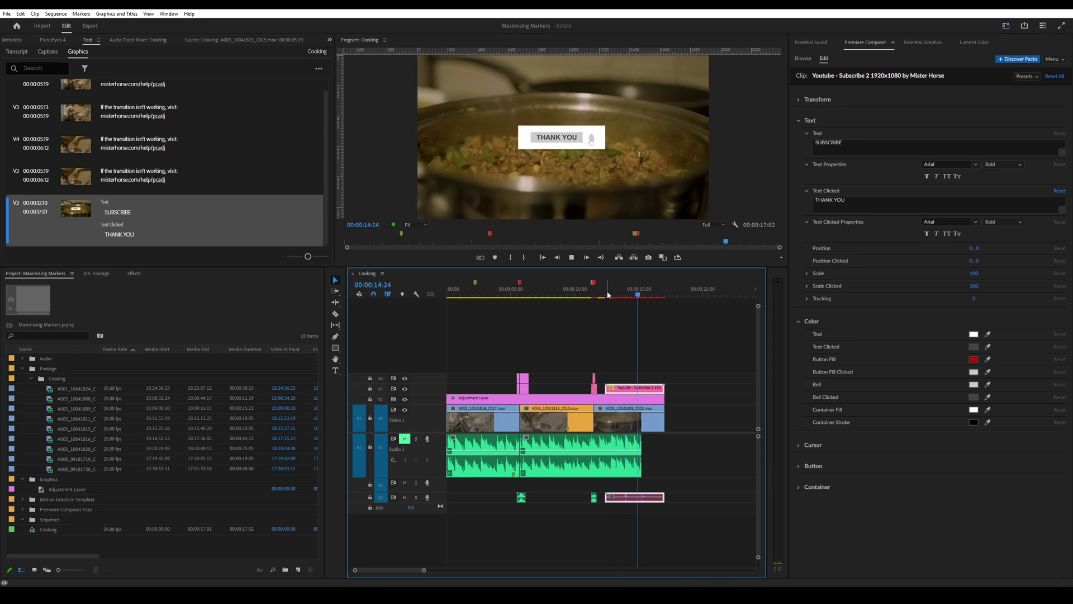
key(space)
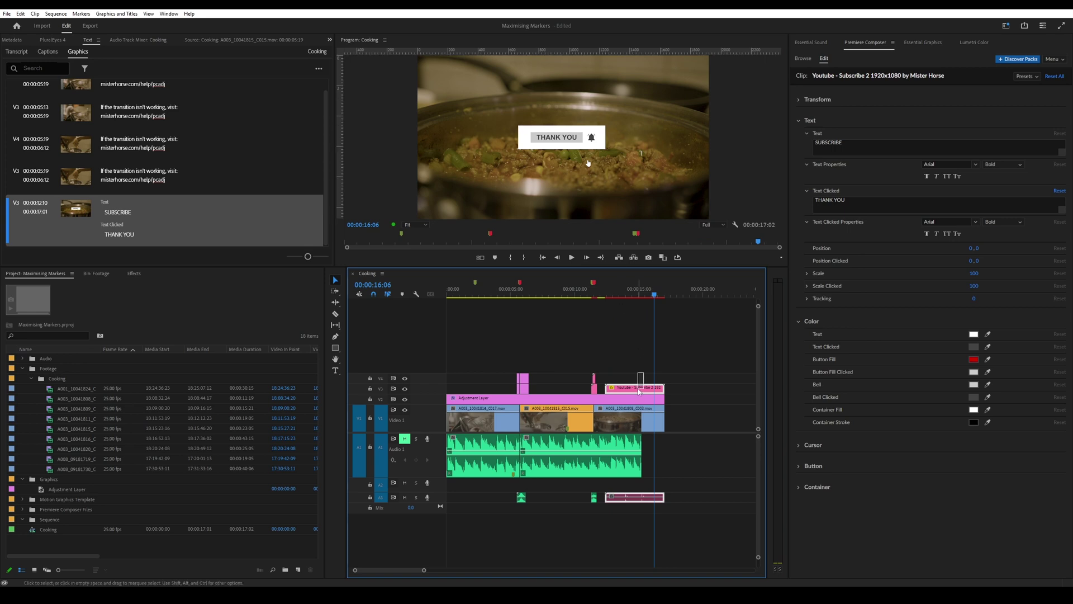
key(Delete)
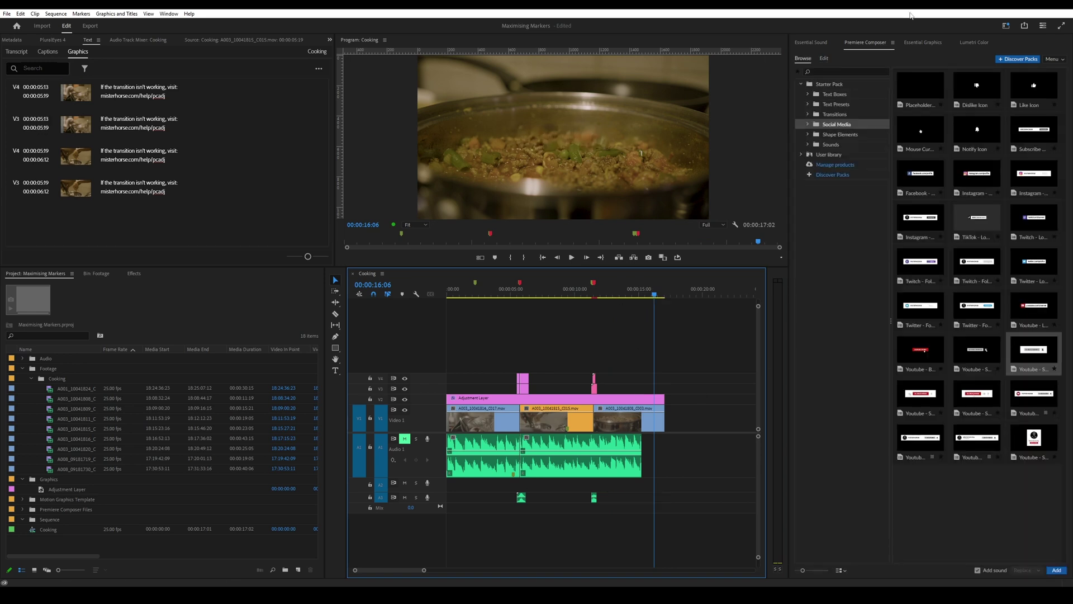
Expand and collapse Shape Elements, then show the Sounds category with Small Pop 01 and Swoosh 01
click(807, 134)
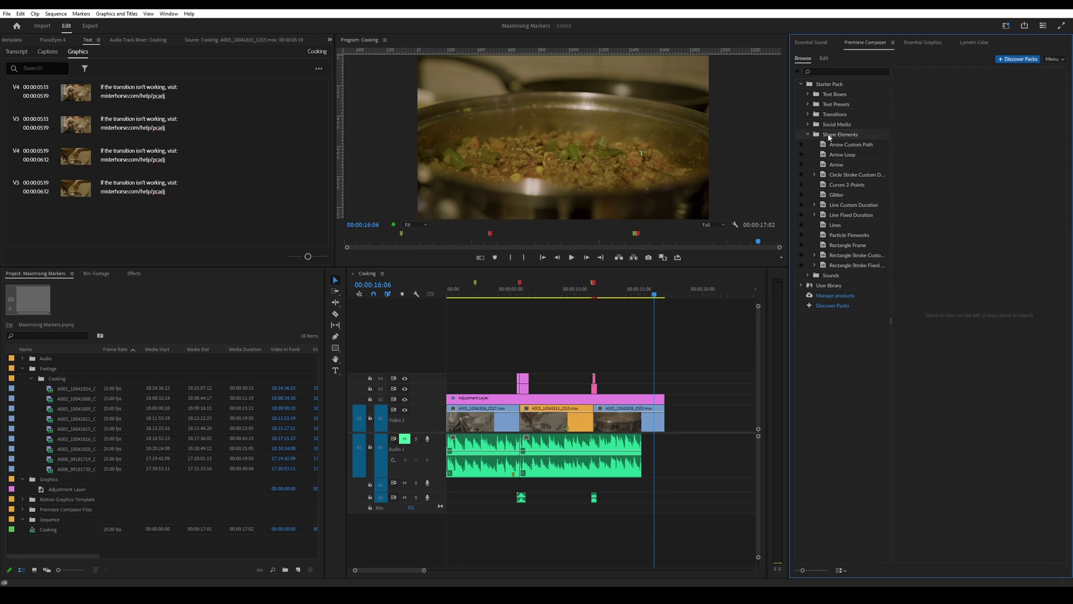
click(807, 135)
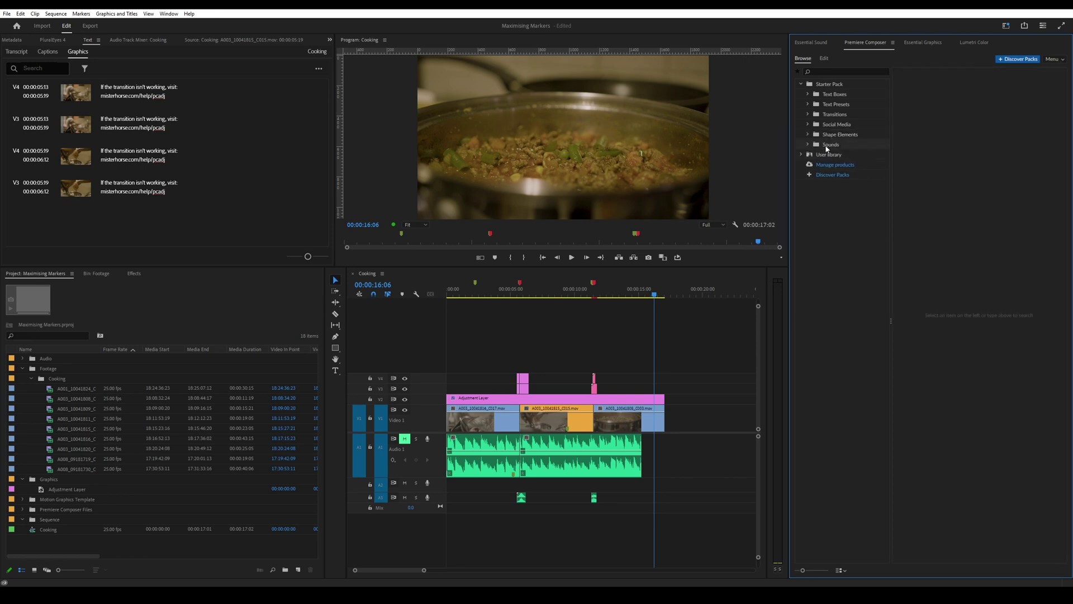
click(826, 146)
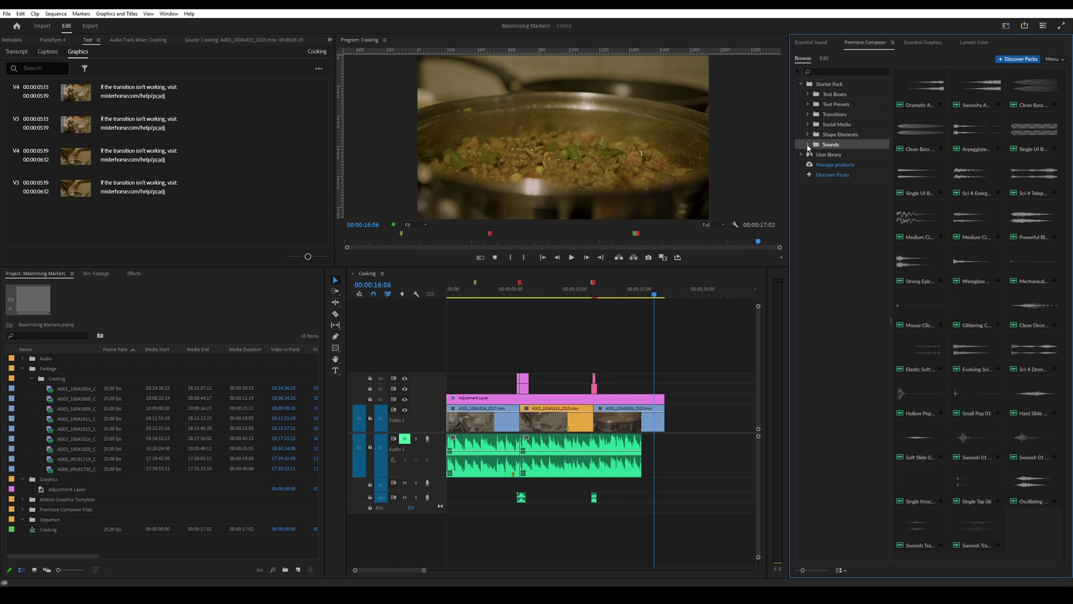
Expand the Sounds categories and preview a Swoosh sound effect
click(807, 144)
click(807, 143)
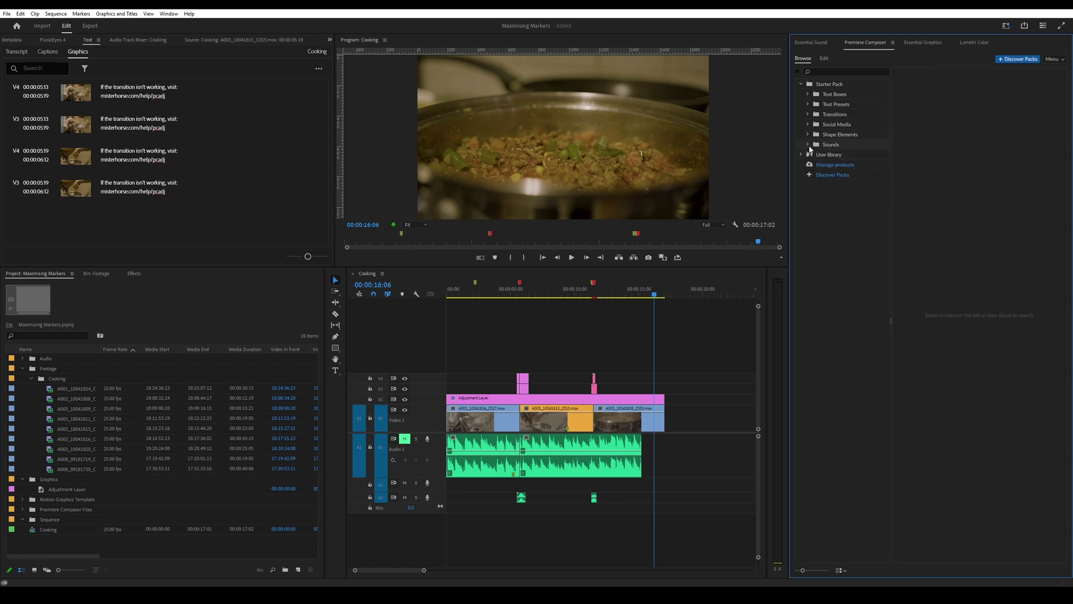
click(807, 144)
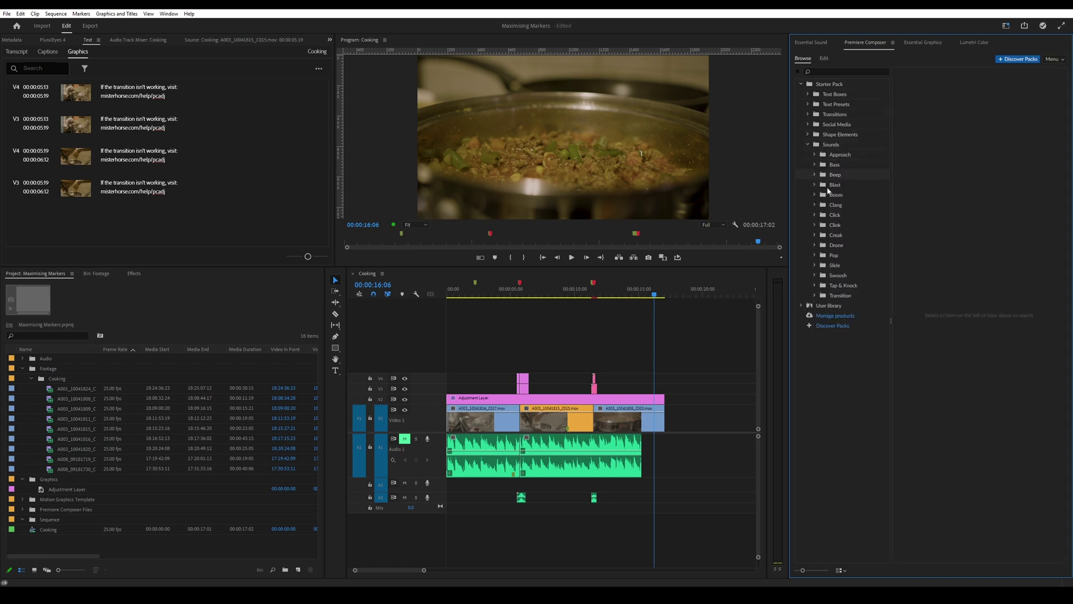
click(838, 275)
click(962, 87)
Audition the Transition sounds, including Swoosh Transition and Oscillating
click(841, 295)
click(1034, 88)
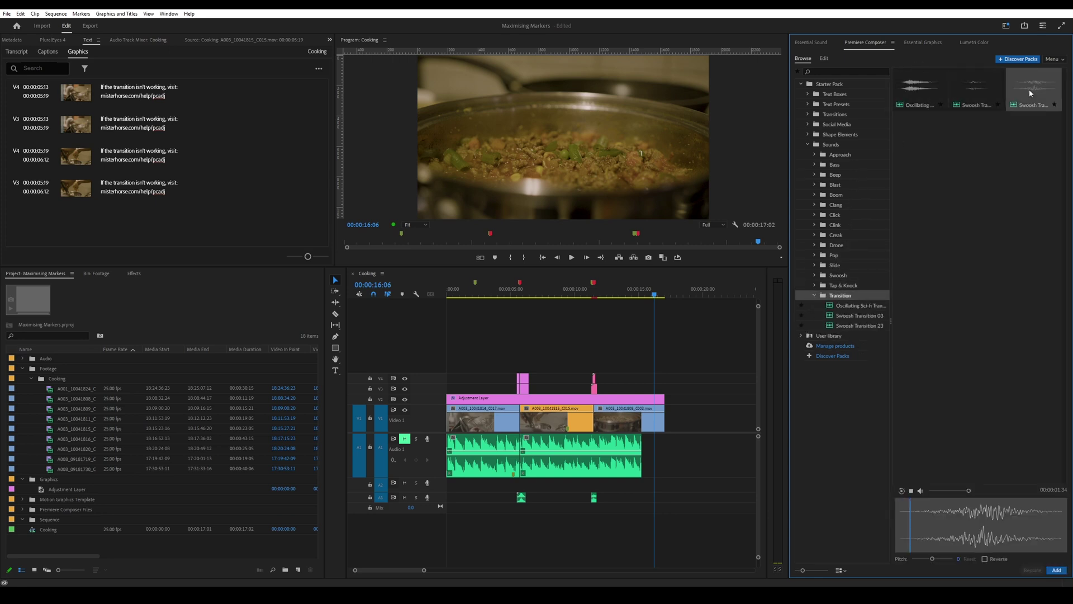
click(918, 96)
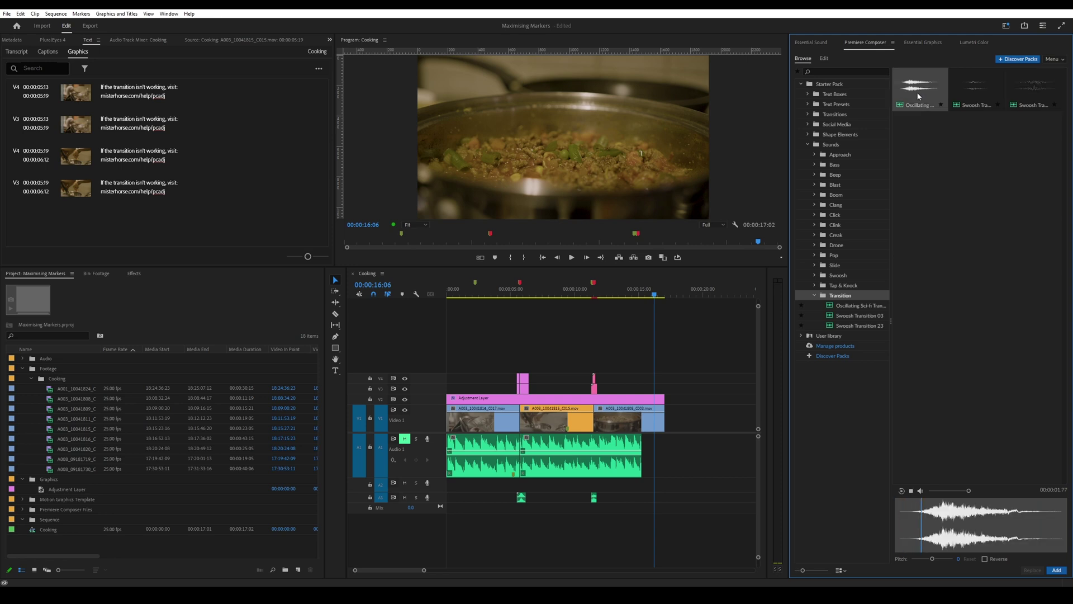
click(968, 85)
Check the Boom sounds and Blast folder, then collapse the Sounds categories
click(836, 195)
click(815, 185)
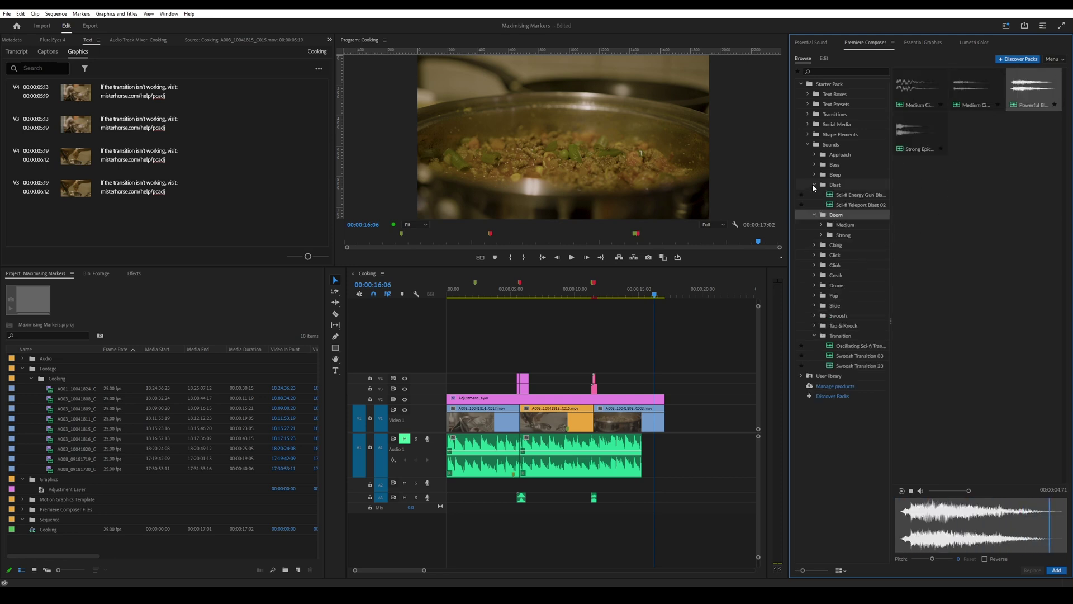
click(814, 185)
click(807, 145)
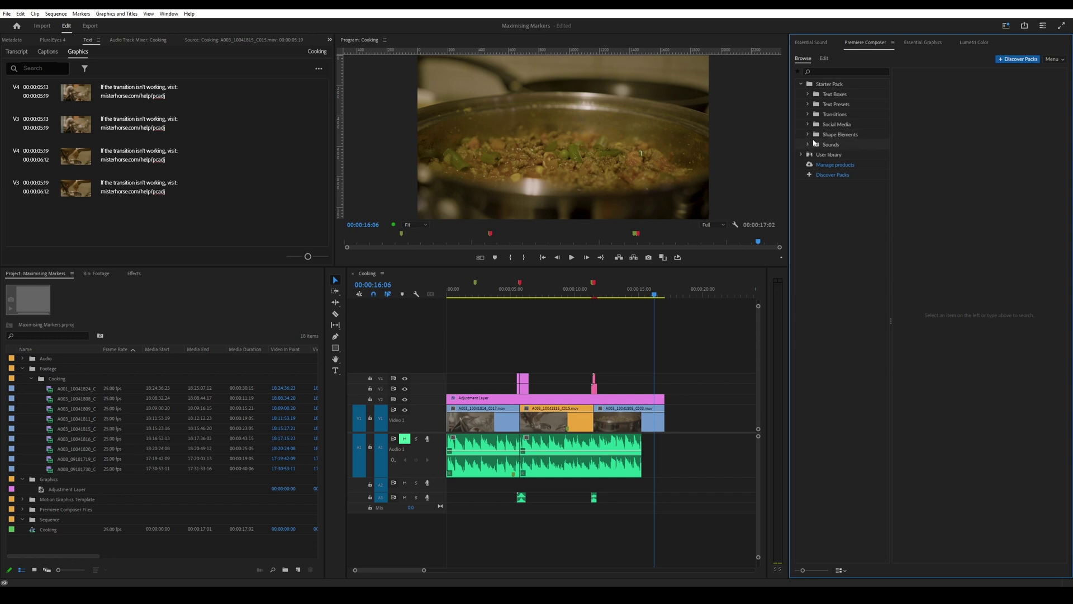
Select the Sounds folder to show every Composer sound effect
click(831, 145)
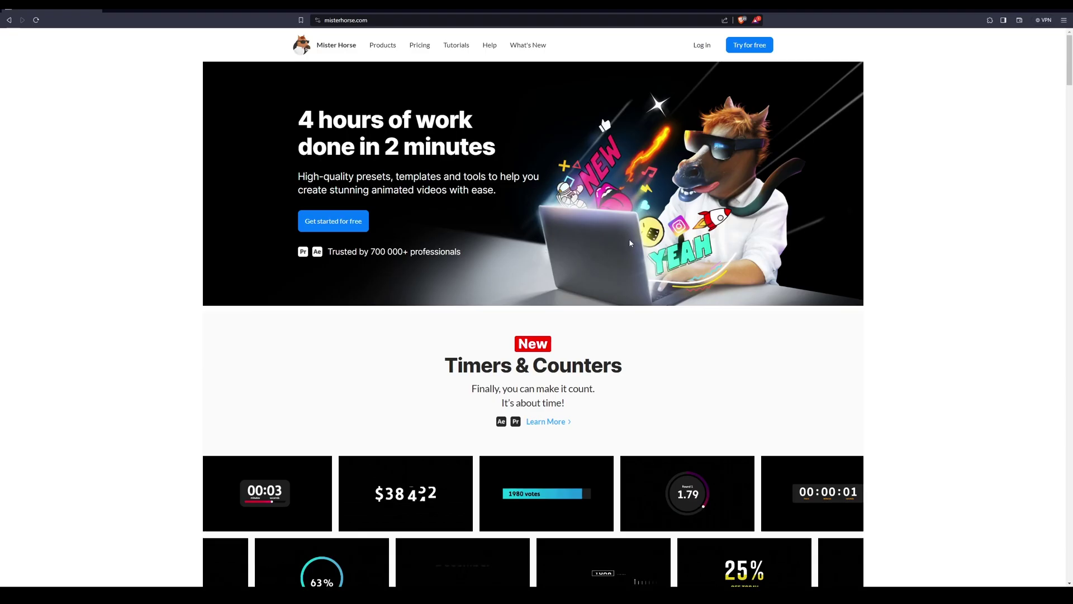
Scroll the Mister Horse homepage down and back up past the Timers & Counters showcase
scroll(854, 133, down, 1)
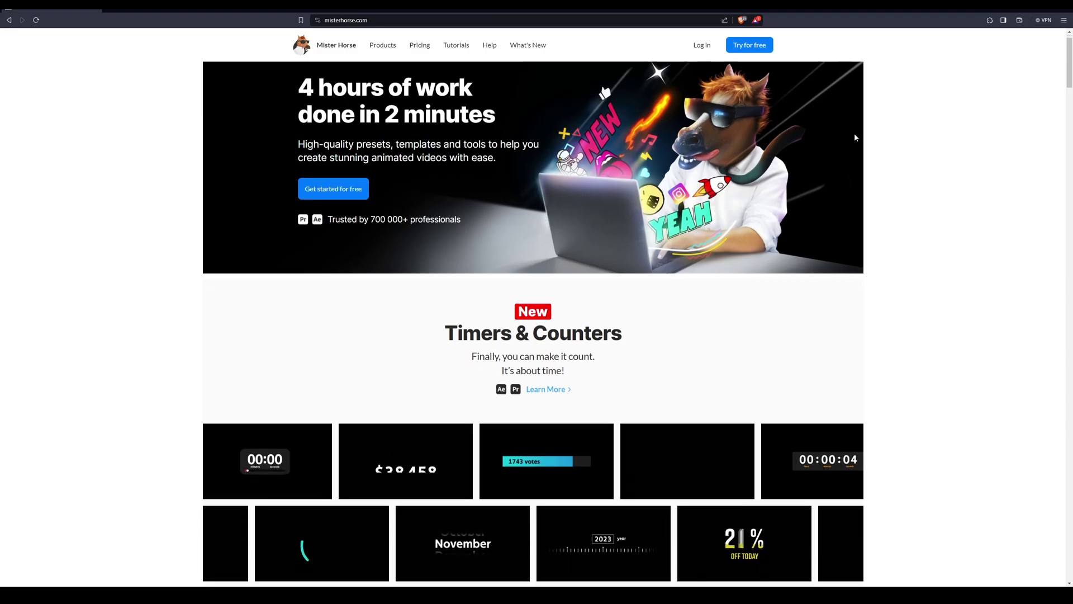
scroll(857, 139, up, 1)
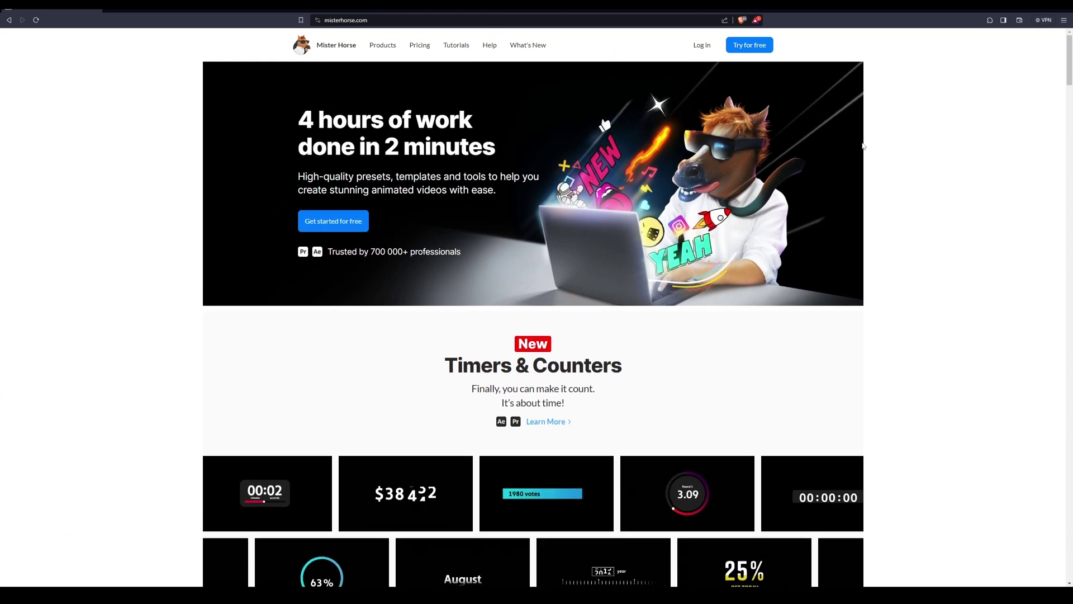